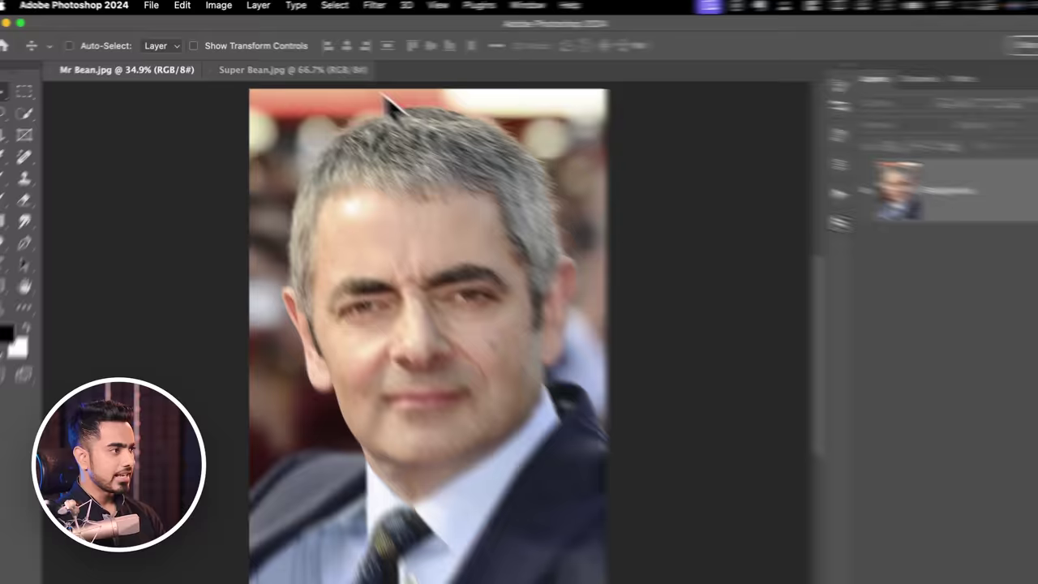
# - Select the face in Mr Bean.jpg with a freehand Lasso outline running inside the hairline, cheeks and chin
pyautogui.click(284, 67)
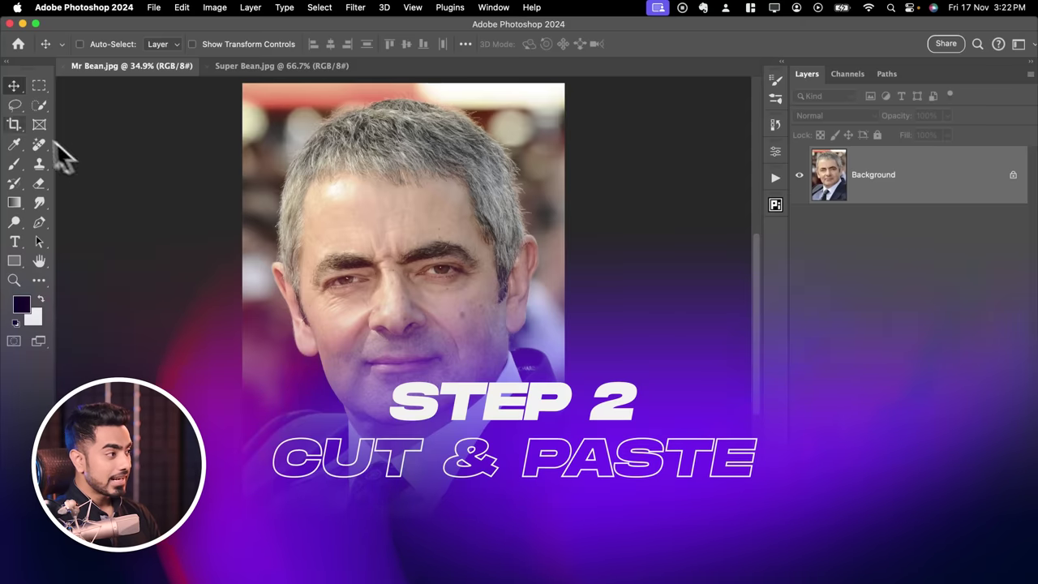
pyautogui.click(22, 94)
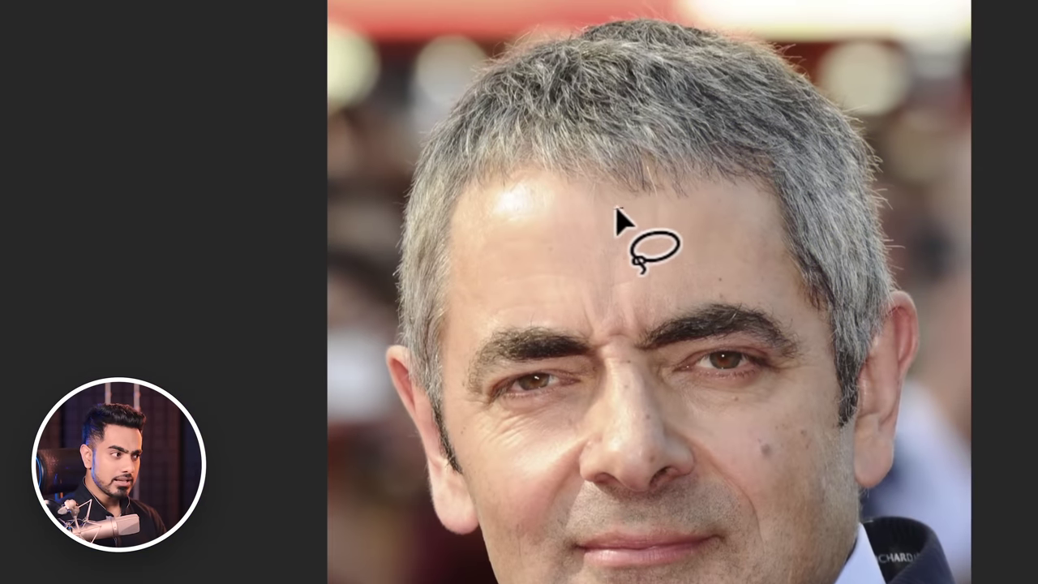
pyautogui.moveTo(654, 238); pyautogui.dragTo(556, 246)
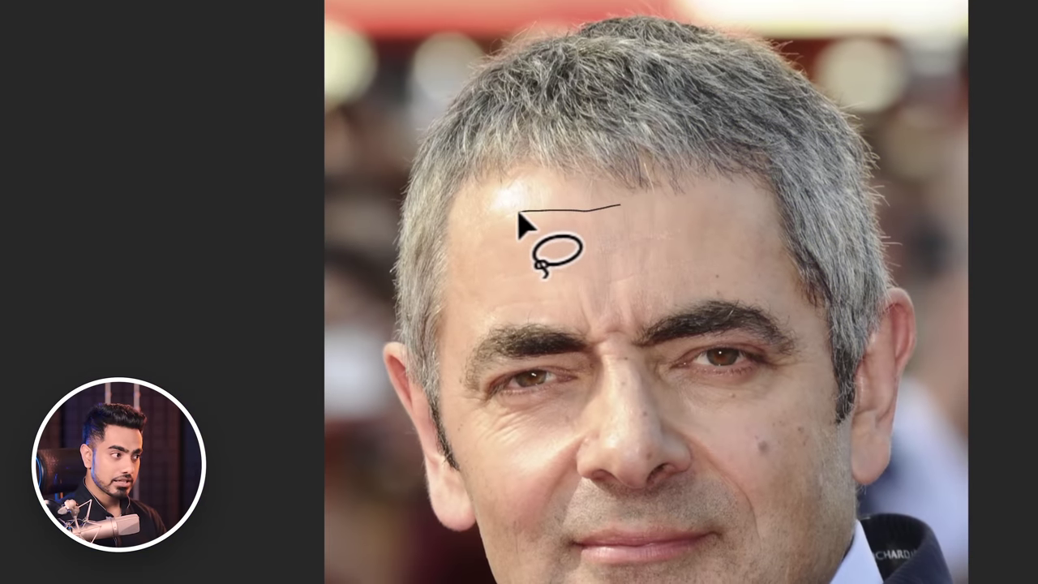
pyautogui.moveTo(457, 342)
pyautogui.mouseDown()
pyautogui.moveTo(457, 443)
pyautogui.moveTo(625, 583)
pyautogui.mouseUp()
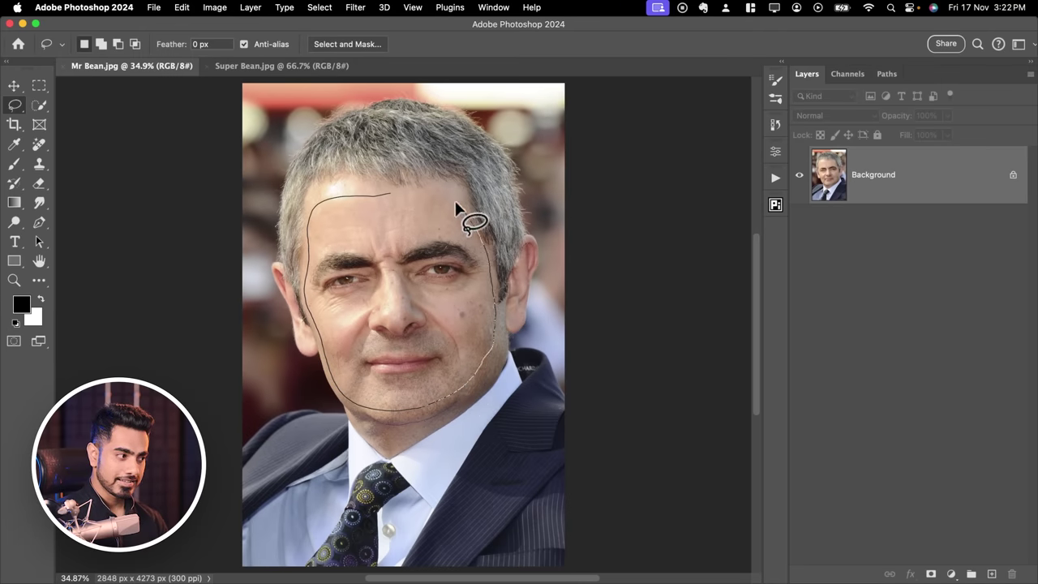
pyautogui.moveTo(460, 214); pyautogui.dragTo(397, 193)
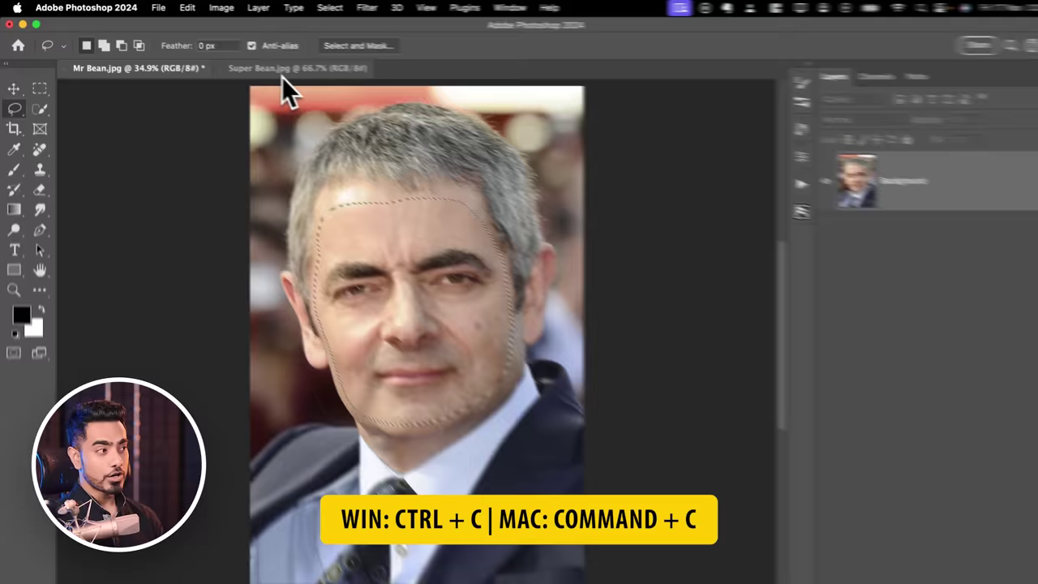
# - Copy the selected face and paste it into Super Bean.jpg as a new layer
pyautogui.click(292, 66)
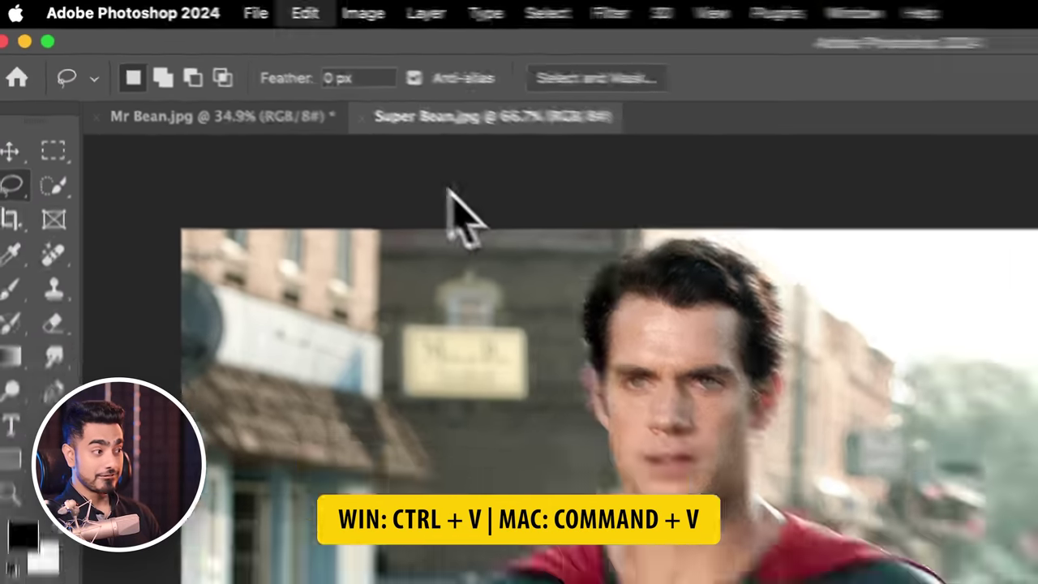
pyautogui.press('super+v')
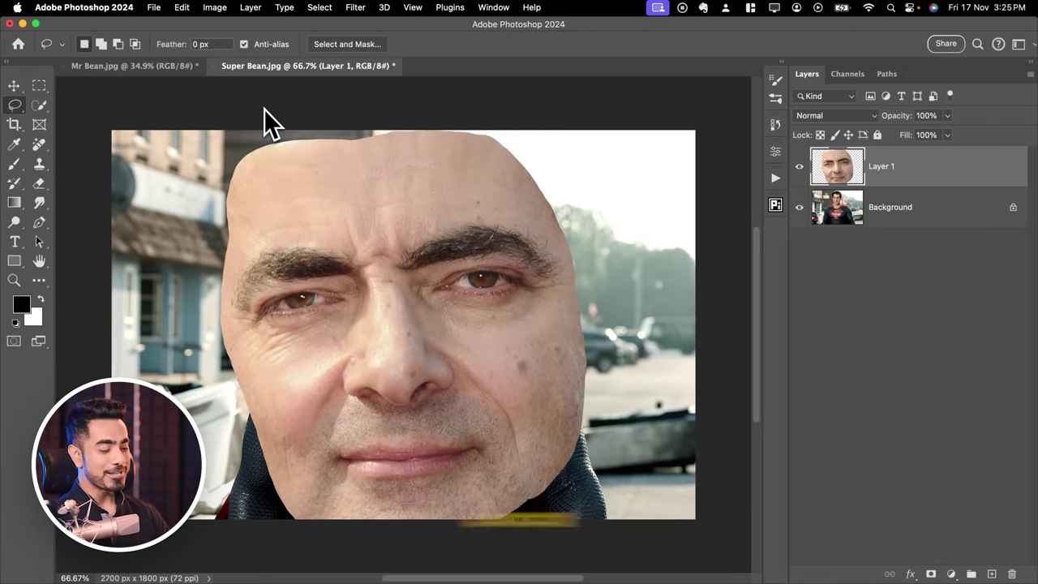
# - Scale the pasted face down to Superman's face size, place it over his face and rotate it slightly clockwise
pyautogui.press('super+t')
pyautogui.moveTo(219, 128); pyautogui.dragTo(305, 222)
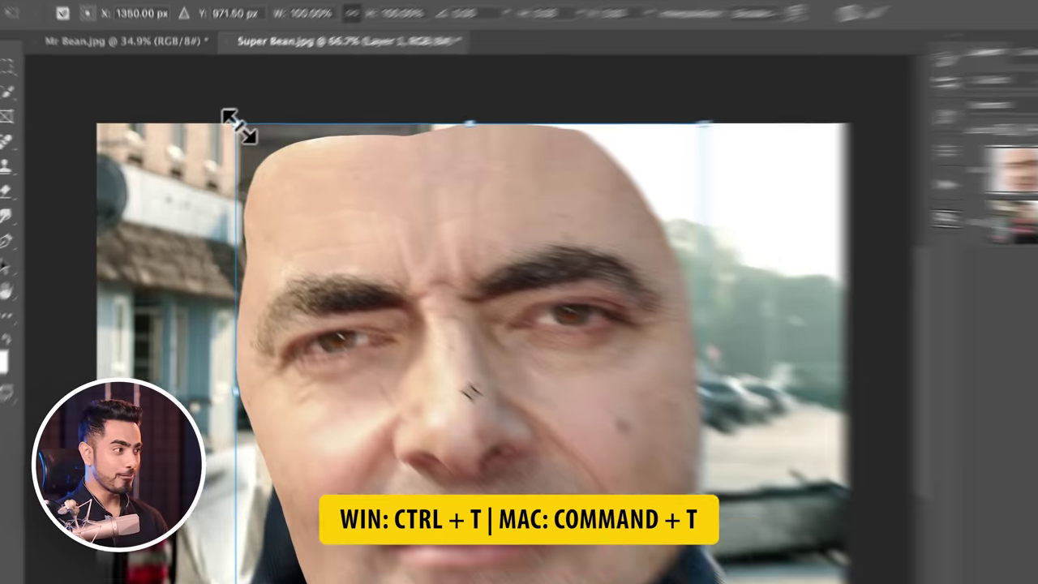
pyautogui.moveTo(427, 281); pyautogui.dragTo(538, 407)
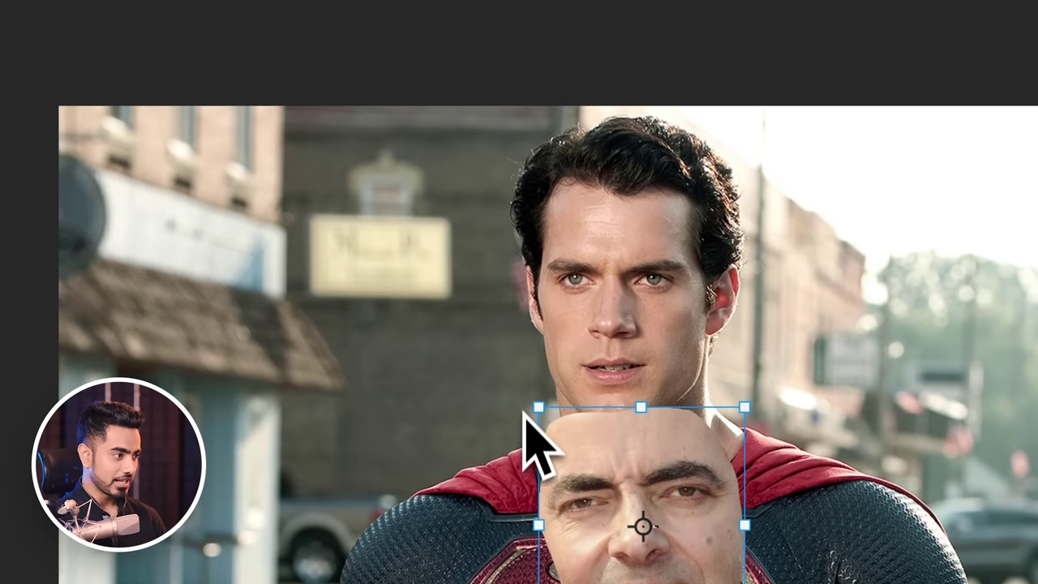
pyautogui.moveTo(538, 407)
pyautogui.mouseDown()
pyautogui.moveTo(494, 354)
pyautogui.moveTo(568, 452)
pyautogui.moveTo(543, 422)
pyautogui.mouseUp()
pyautogui.moveTo(617, 468); pyautogui.dragTo(601, 267)
pyautogui.moveTo(756, 197); pyautogui.dragTo(712, 232)
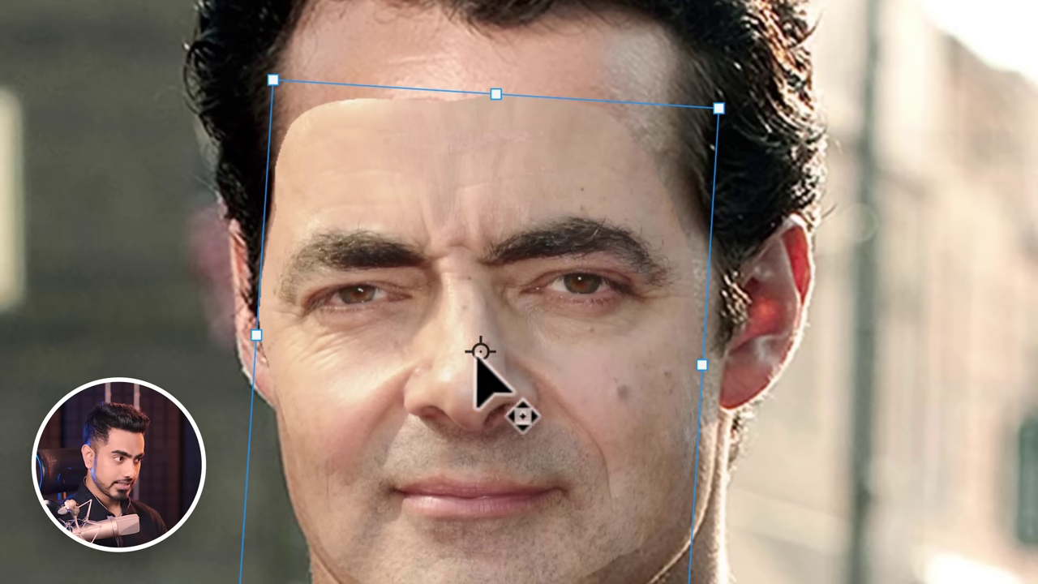
# - Set the transform's reference point at the outer corner of the eye on the image's left, refine the face's scale from it and apply
pyautogui.moveTo(475, 355); pyautogui.dragTo(380, 365)
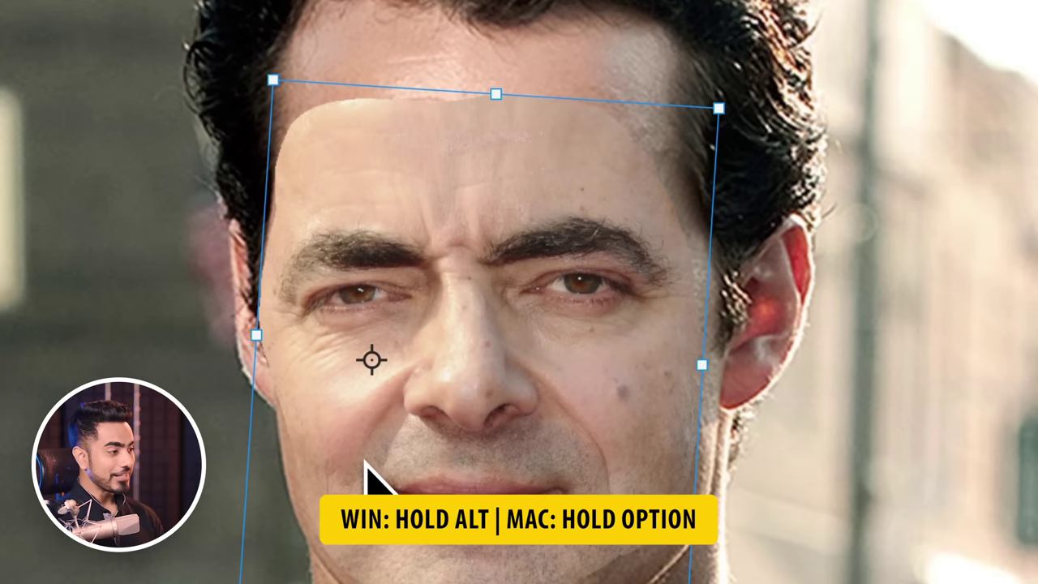
pyautogui.keyDown('alt'); pyautogui.click(309, 305); pyautogui.keyUp('alt')
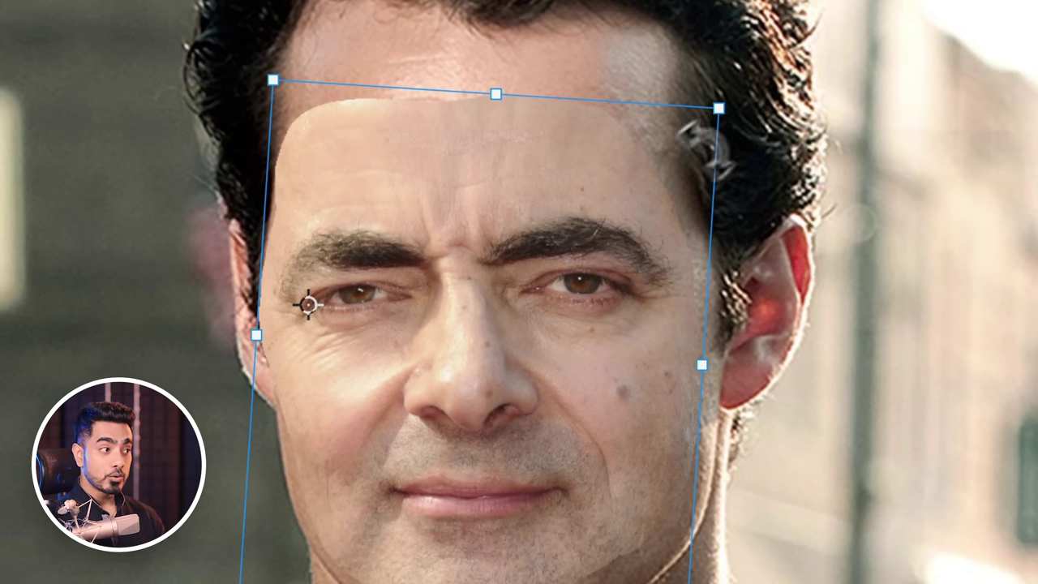
pyautogui.moveTo(756, 101); pyautogui.dragTo(764, 103)
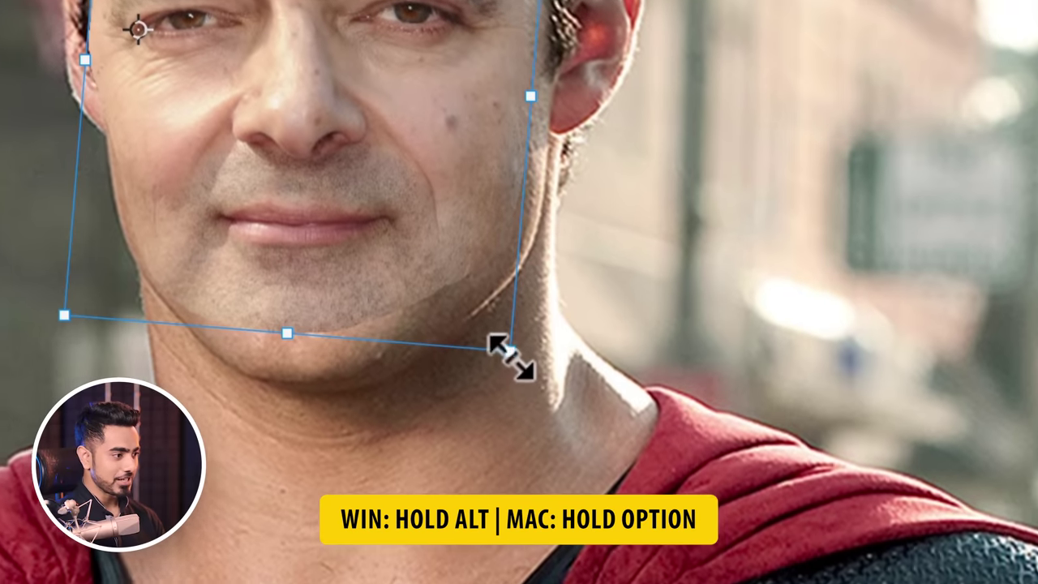
pyautogui.moveTo(512, 358); pyautogui.dragTo(505, 348)
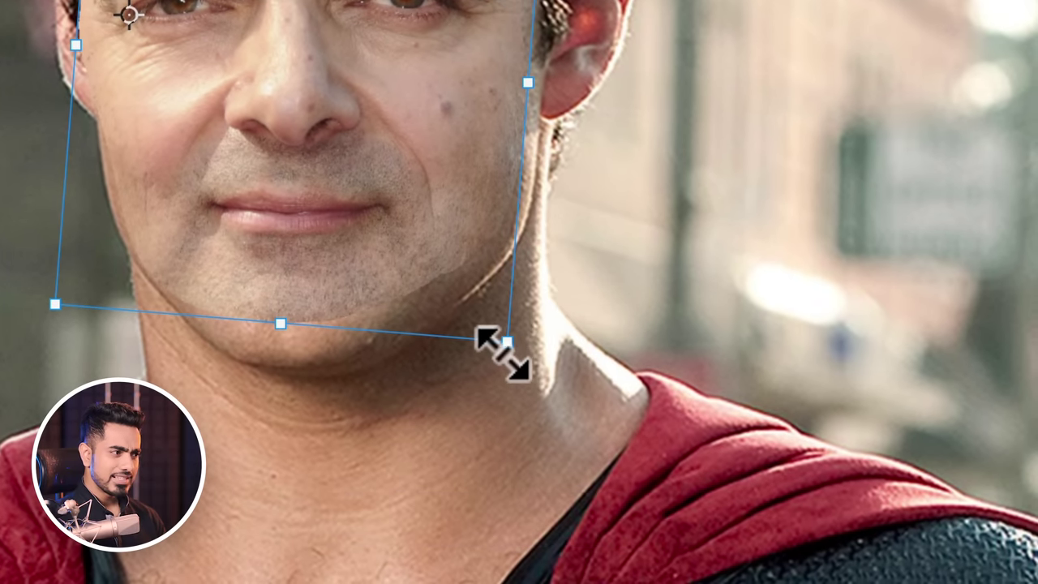
pyautogui.press('Return')
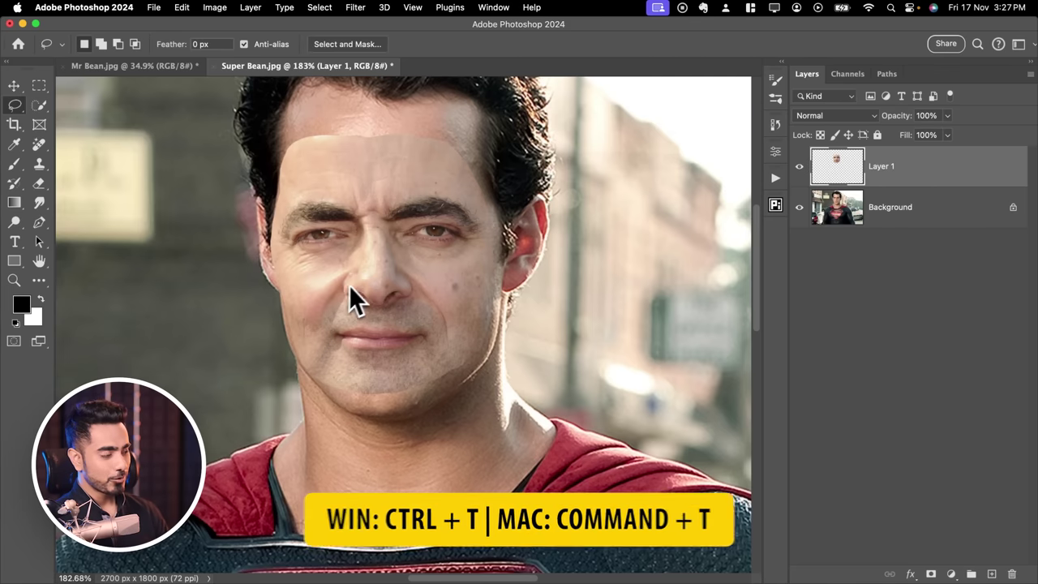
# - Warp the pasted face so its mouth, chin and edges fit Superman's head shape, and apply the transform
pyautogui.press('super+t')
pyautogui.rightClick(418, 272)
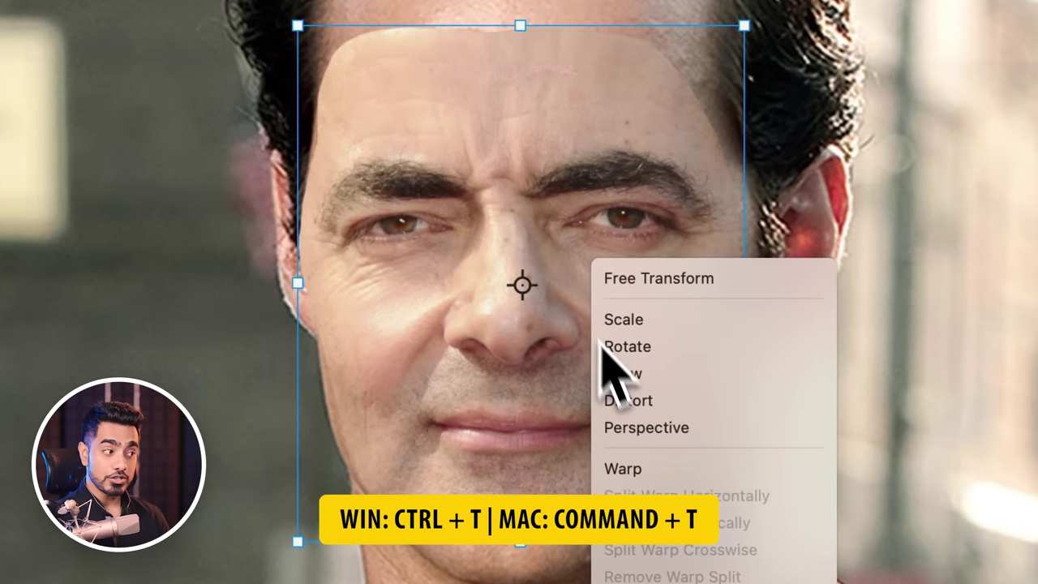
pyautogui.click(647, 478)
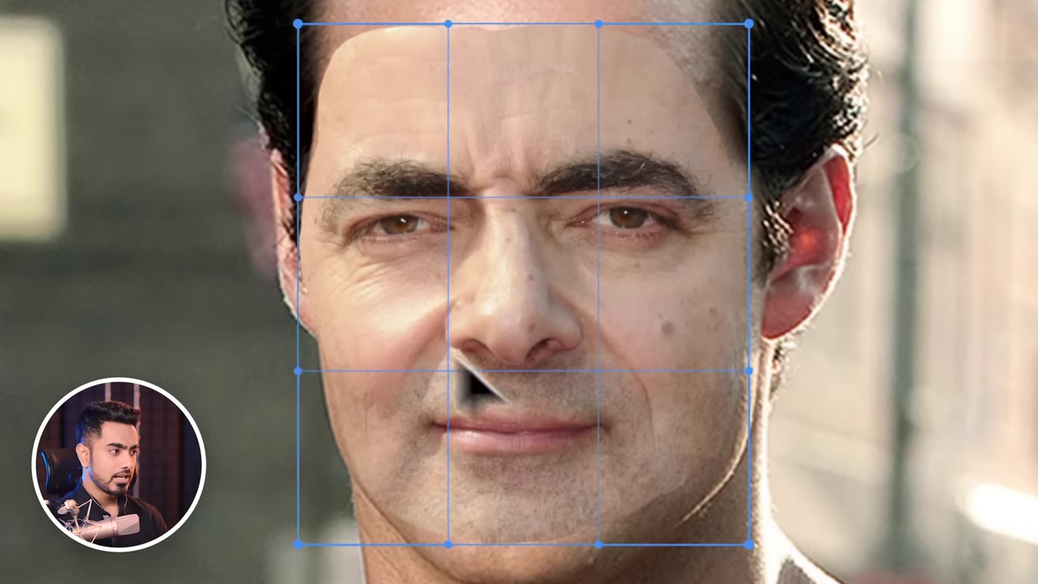
pyautogui.moveTo(511, 458); pyautogui.dragTo(521, 485)
pyautogui.moveTo(305, 244); pyautogui.dragTo(312, 243)
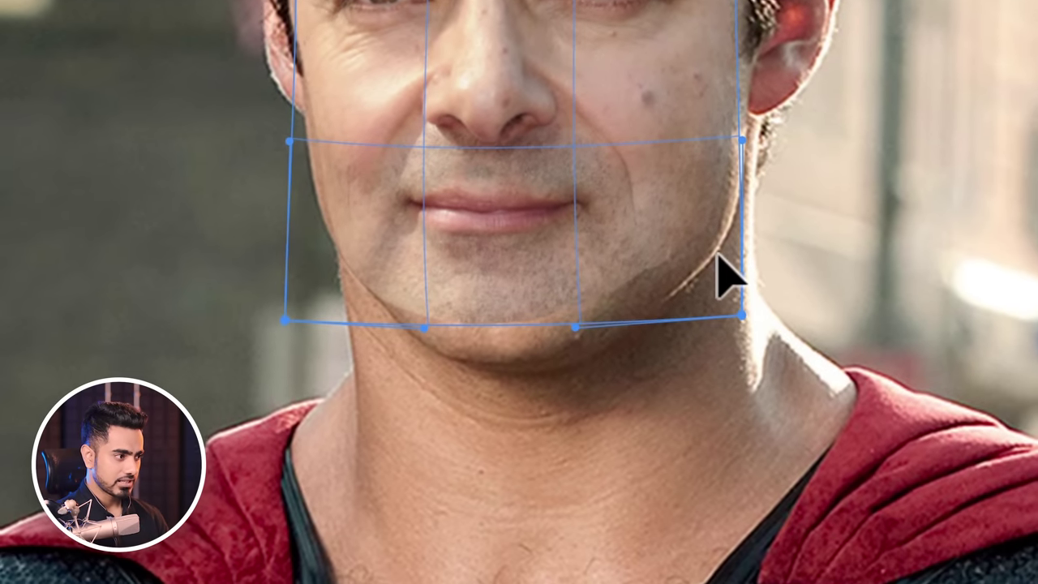
pyautogui.moveTo(362, 558); pyautogui.dragTo(359, 572)
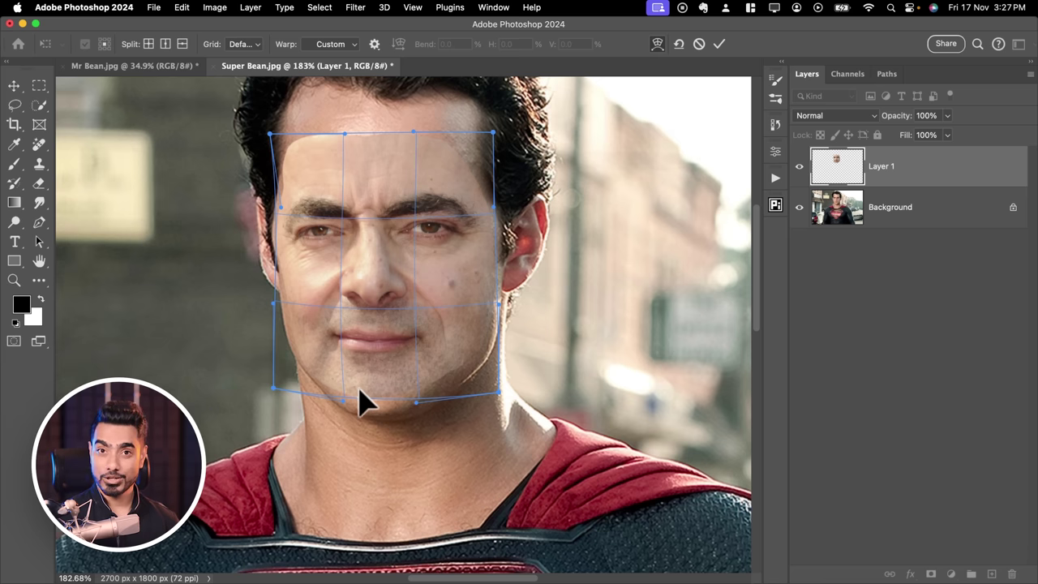
pyautogui.press('Return')
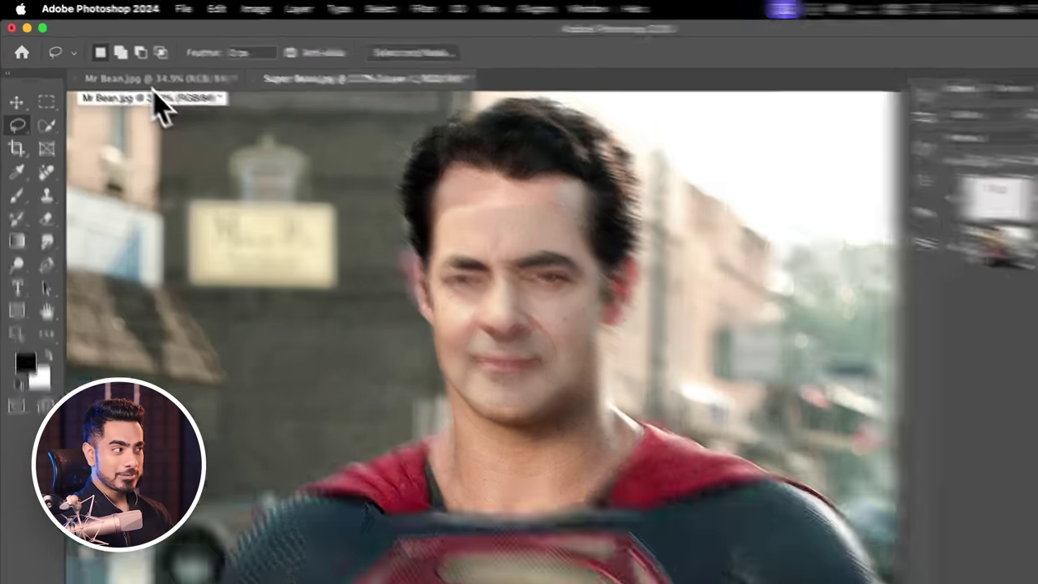
# - Drop the selection in Mr Bean.jpg, copy the whole image and paste it into Super Bean.jpg as a new layer
pyautogui.click(121, 73)
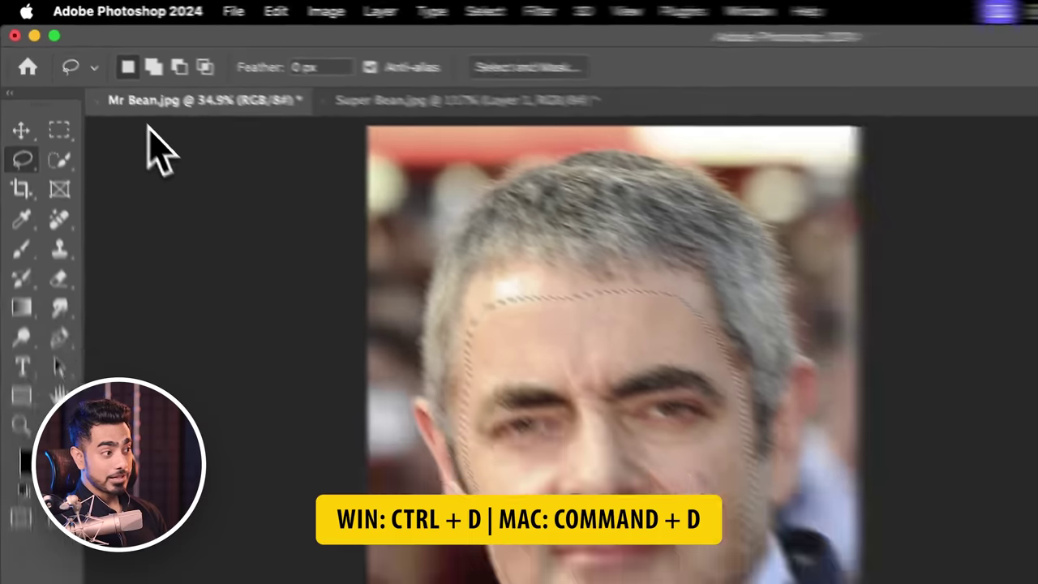
pyautogui.press('super+d')
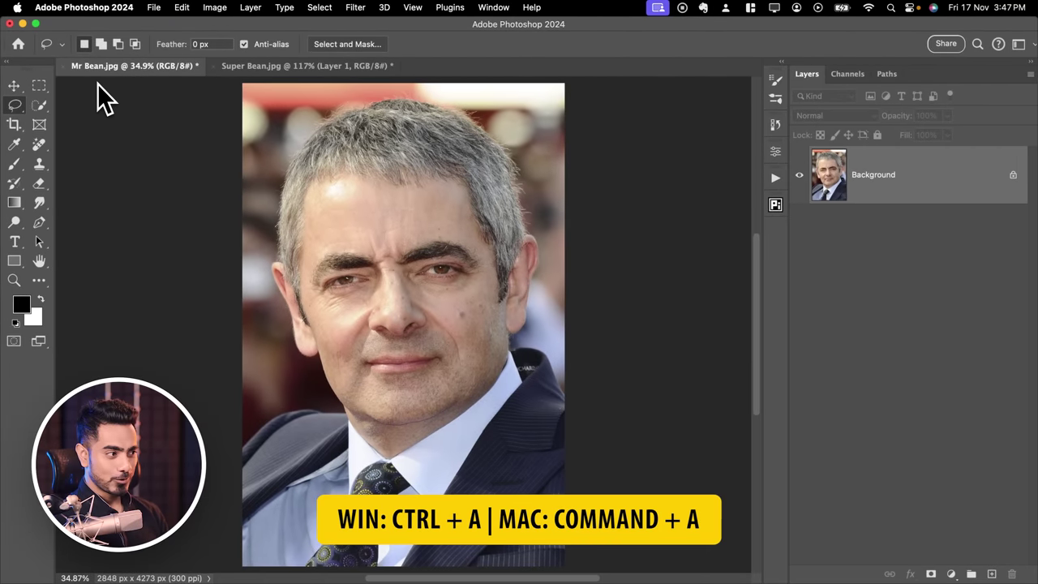
pyautogui.press('super+a')
pyautogui.press('super+c')
pyautogui.click(255, 69)
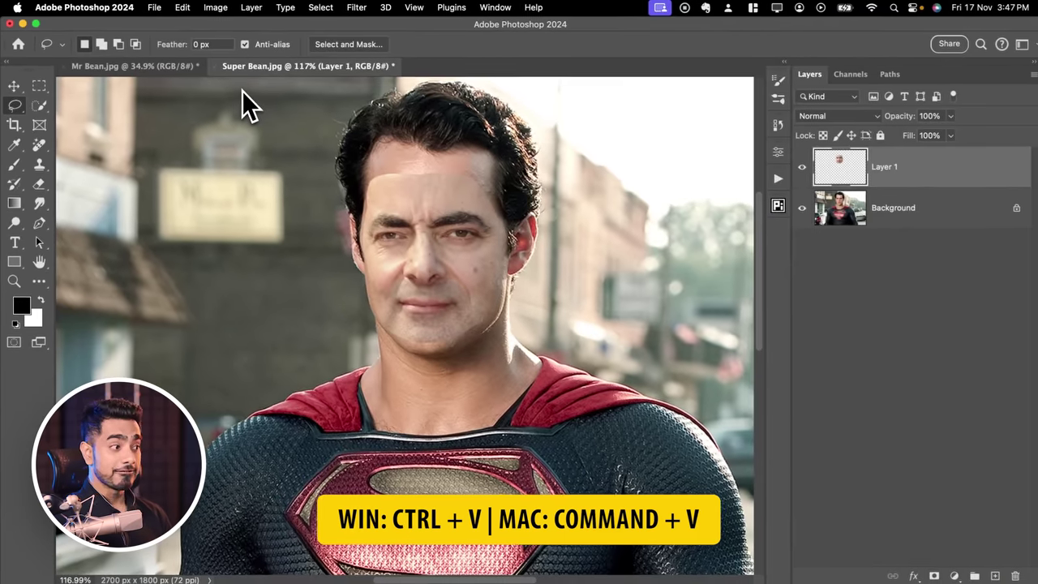
pyautogui.press('super+v')
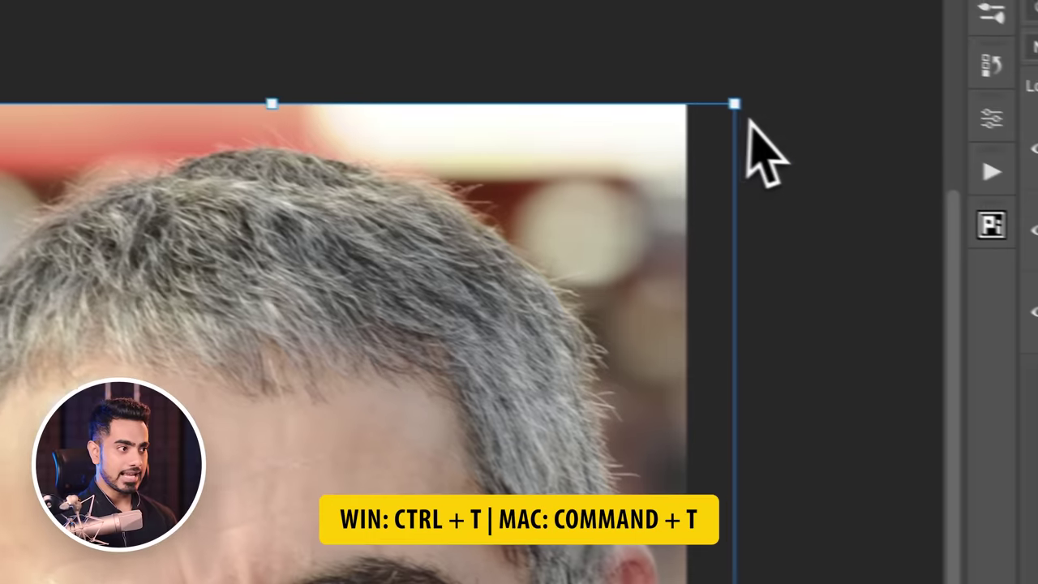
# - Scale the pasted portrait down and place it as a reference on the wall beside Superman's head
pyautogui.moveTo(920, 157); pyautogui.dragTo(530, 560)
pyautogui.moveTo(625, 393); pyautogui.dragTo(593, 437)
pyautogui.moveTo(552, 504); pyautogui.dragTo(282, 10)
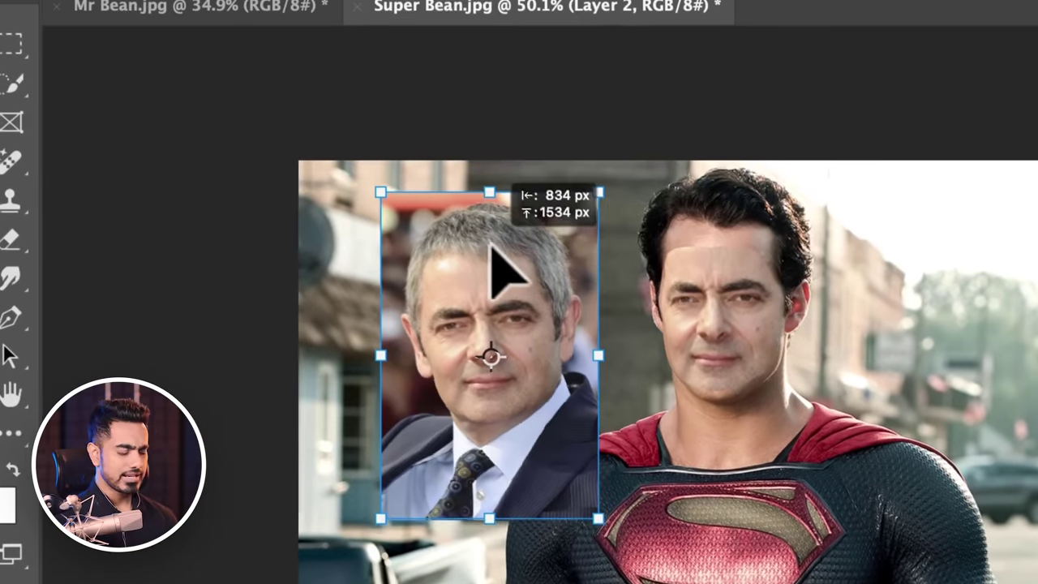
pyautogui.moveTo(490, 243); pyautogui.dragTo(489, 240)
pyautogui.press('Return')
# - Merge Layer 1 and Layer 2 into a single layer named Bean Face
pyautogui.scroll(3, 519, 304)
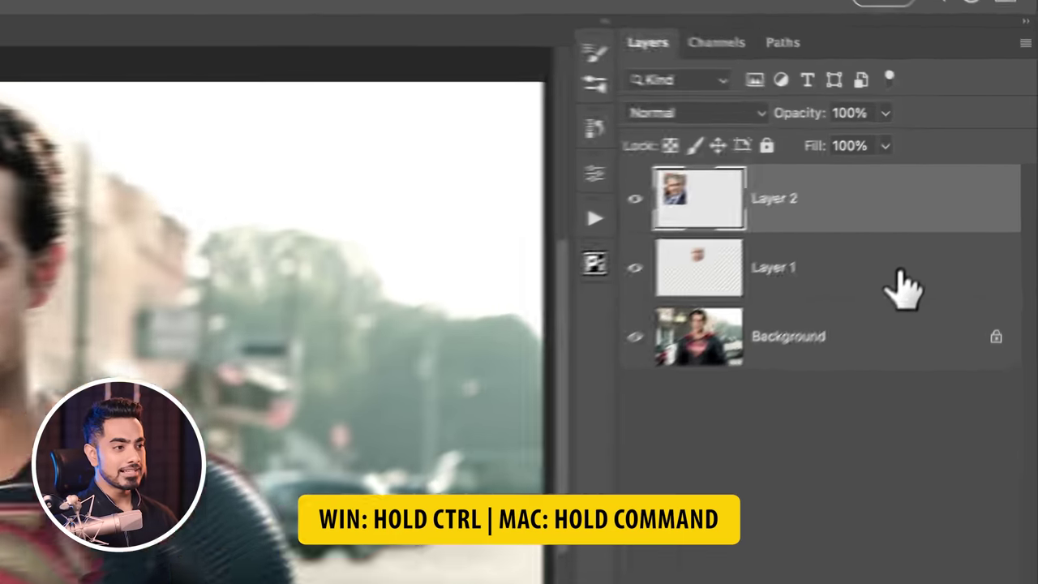
pyautogui.keyDown('super'); pyautogui.click(942, 207); pyautogui.keyUp('super')
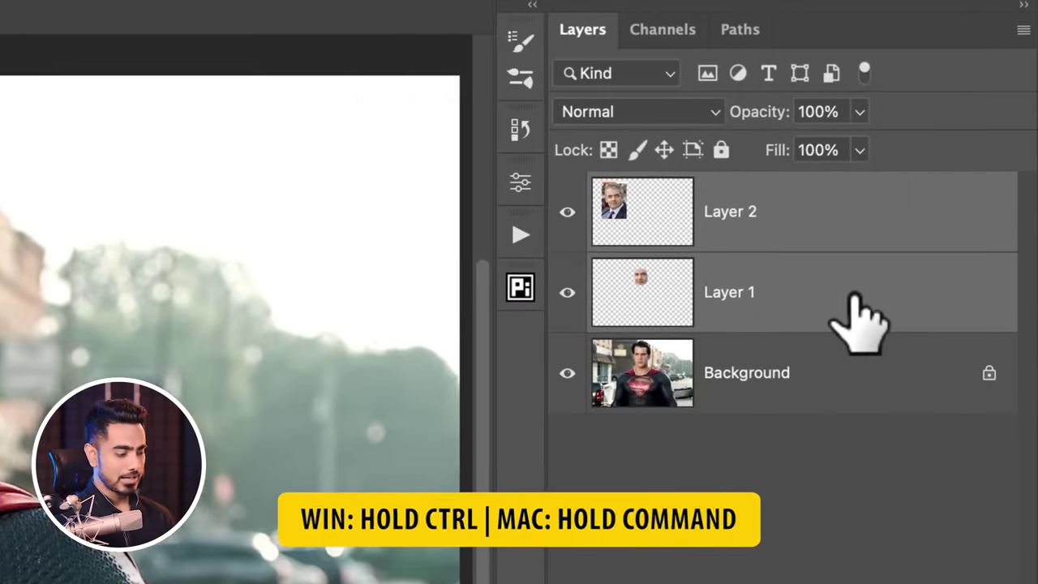
pyautogui.press('super+e')
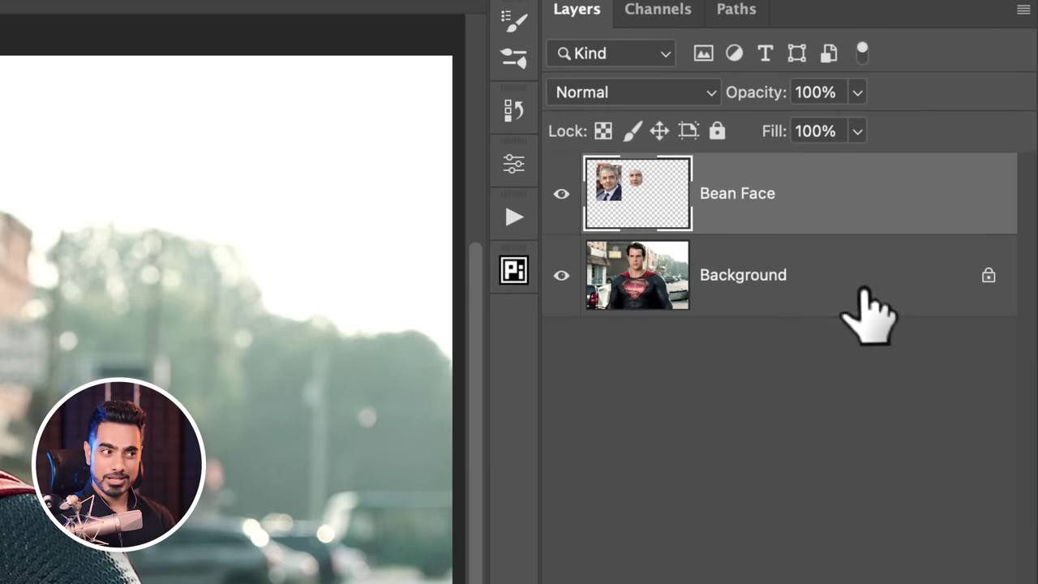
# - Duplicate the Background layer and open the Liquify filter on the copy
pyautogui.click(835, 324)
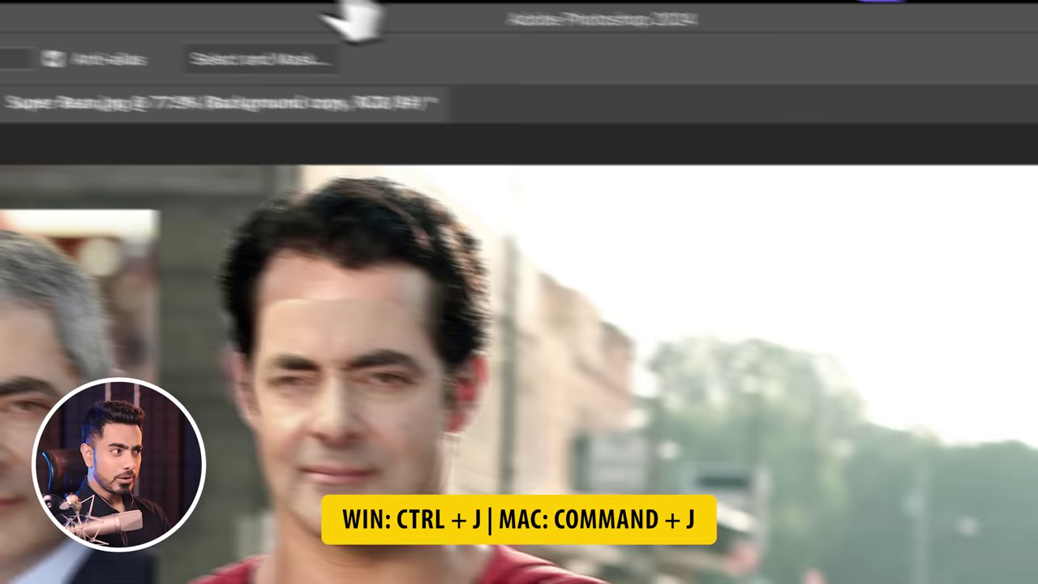
pyautogui.click(360, 12)
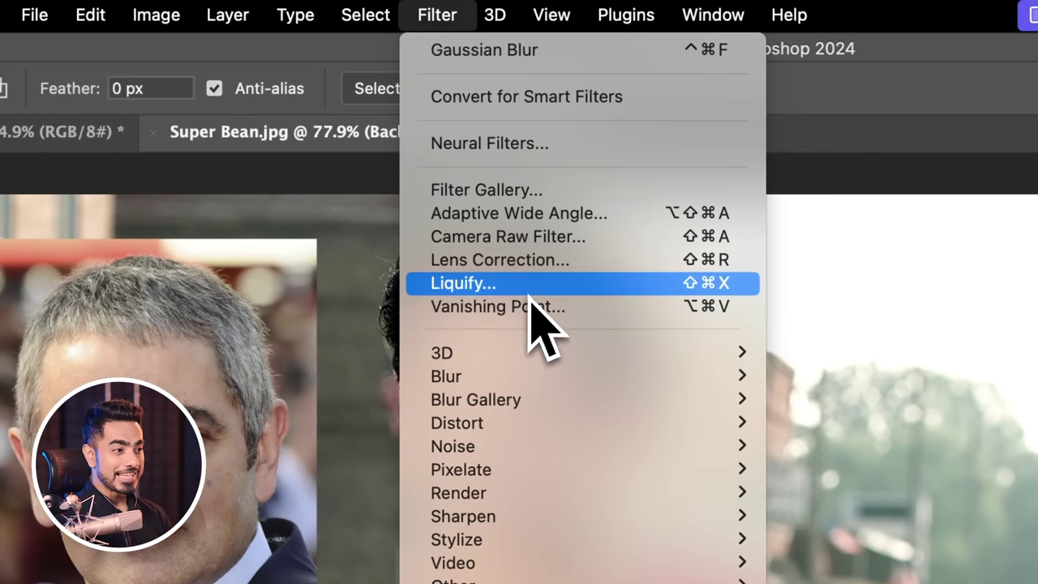
pyautogui.click(531, 286)
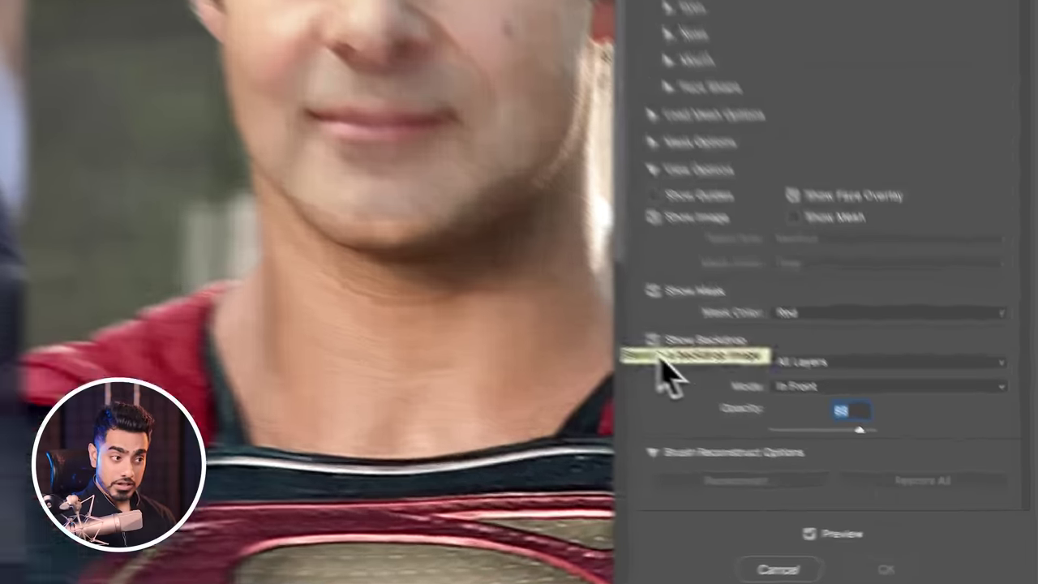
# - Show the Bean Face layer as the Liquify backdrop with the mode set to In Front
pyautogui.click(785, 408)
pyautogui.click(543, 287)
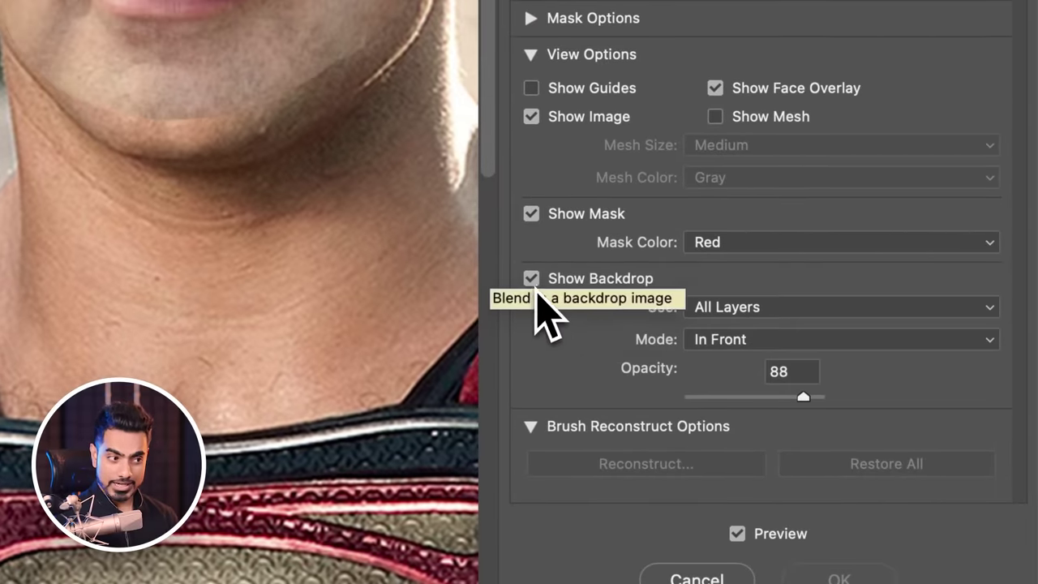
pyautogui.click(751, 312)
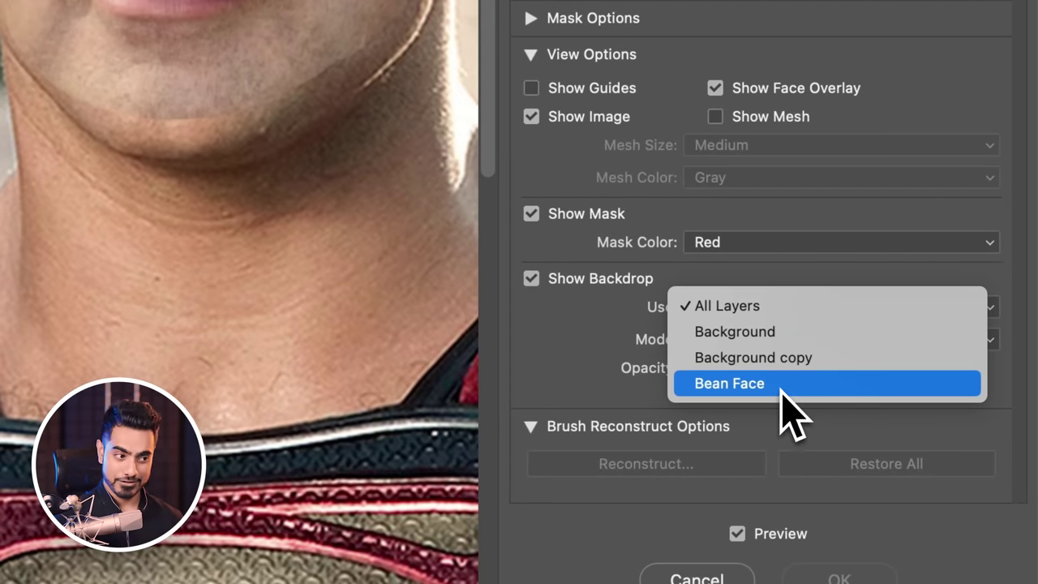
pyautogui.click(778, 384)
pyautogui.click(738, 347)
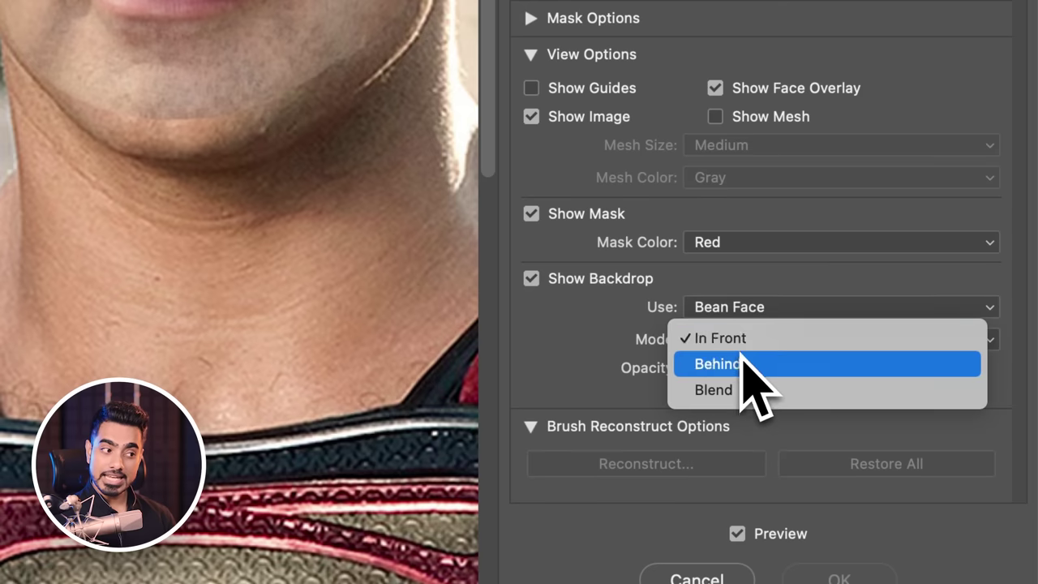
pyautogui.click(745, 344)
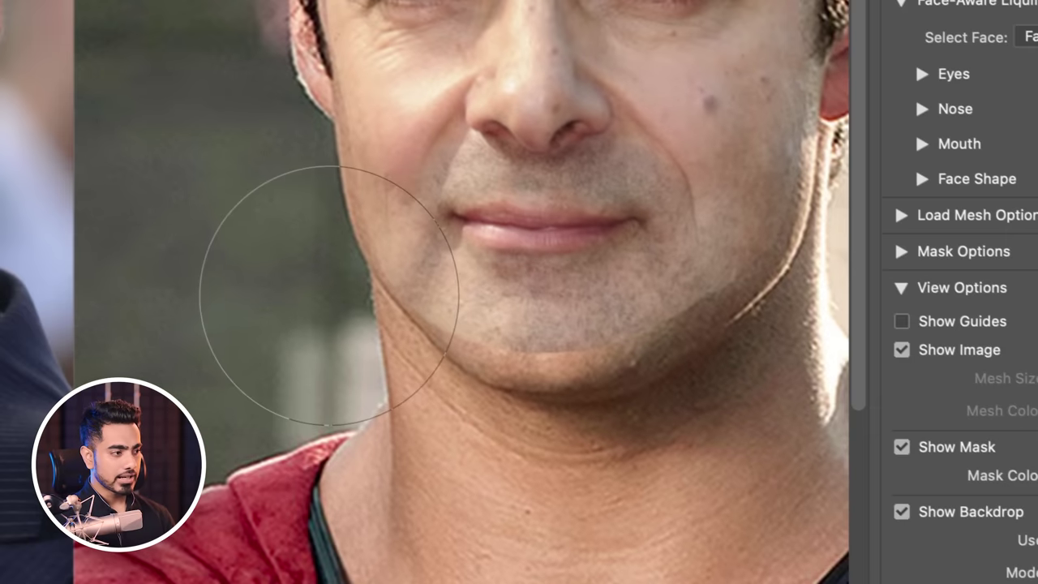
# - Check the jaw edges in Liquify and lower the Bean Face backdrop's opacity slightly below 100
pyautogui.click(340, 284)
pyautogui.click(576, 240)
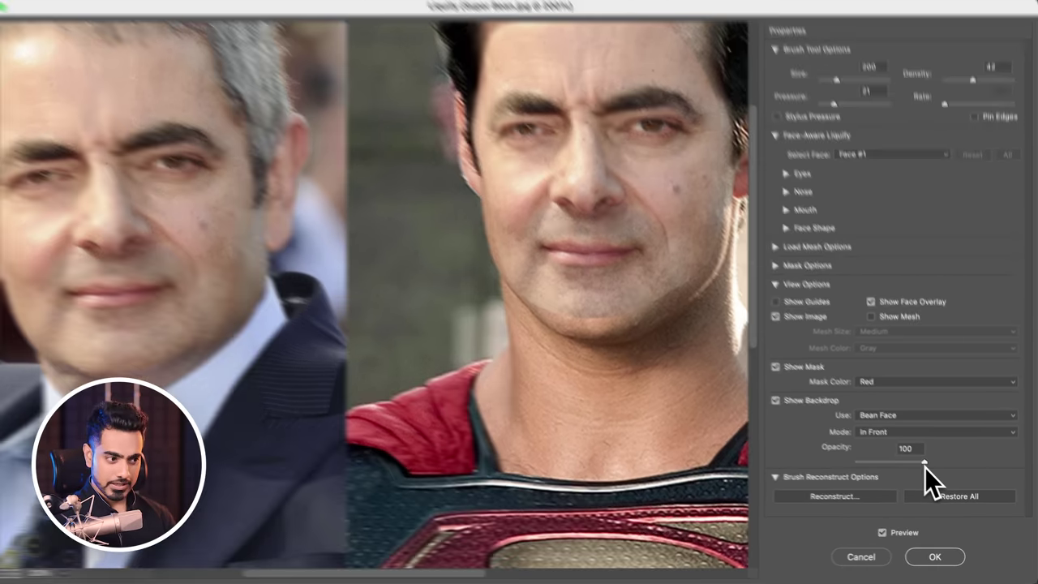
pyautogui.moveTo(925, 468); pyautogui.dragTo(914, 467)
pyautogui.moveTo(792, 362); pyautogui.dragTo(771, 362)
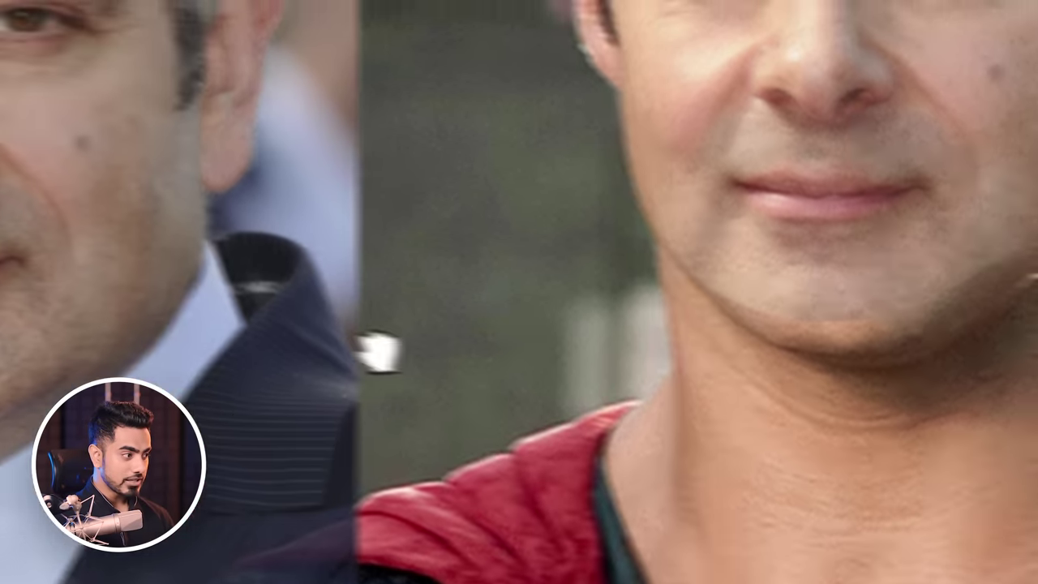
# - Reshape Superman's face outline with the Forward Warp tool to match the reference portrait, and apply the Liquify filter
pyautogui.moveTo(198, 335); pyautogui.dragTo(569, 446)
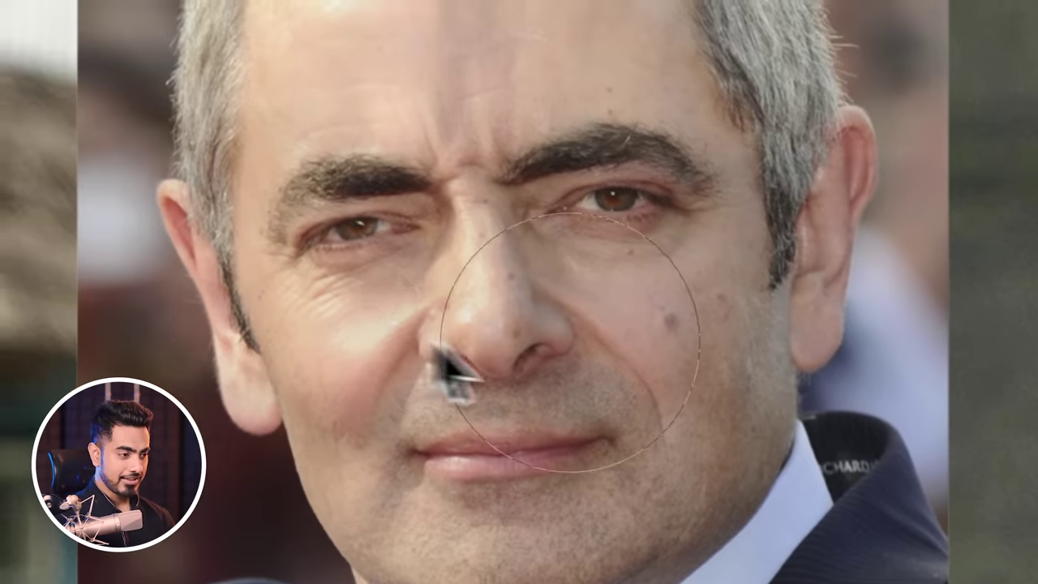
pyautogui.moveTo(968, 392); pyautogui.dragTo(364, 340)
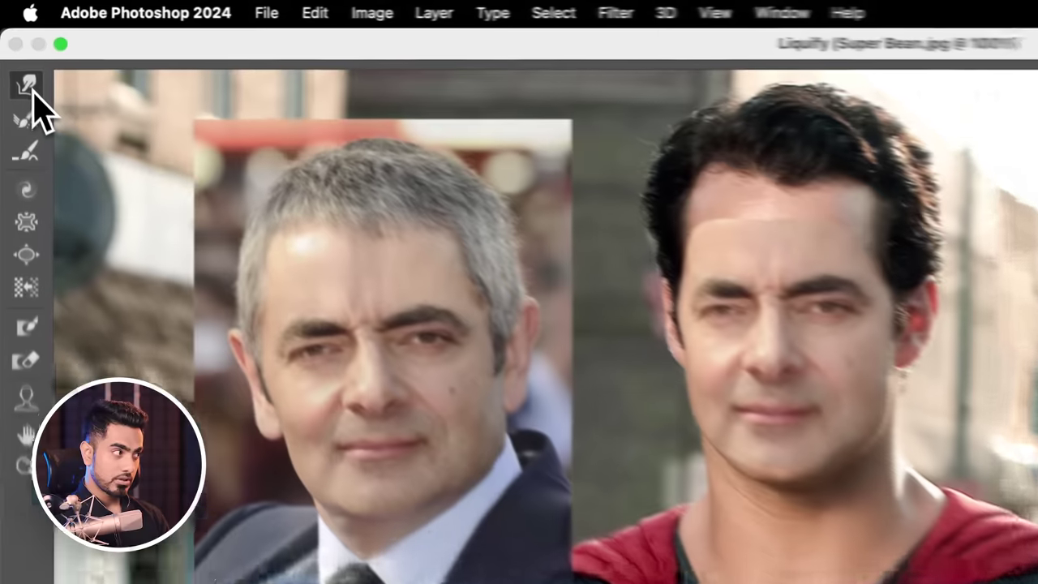
pyautogui.click(29, 91)
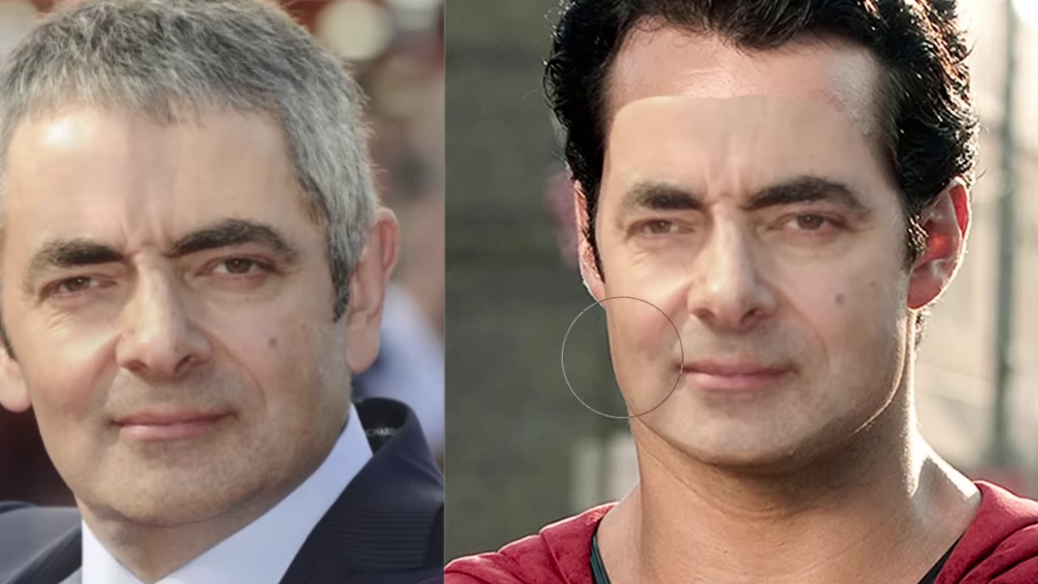
pyautogui.moveTo(629, 56)
pyautogui.mouseDown()
pyautogui.moveTo(826, 80)
pyautogui.moveTo(623, 84)
pyautogui.mouseUp()
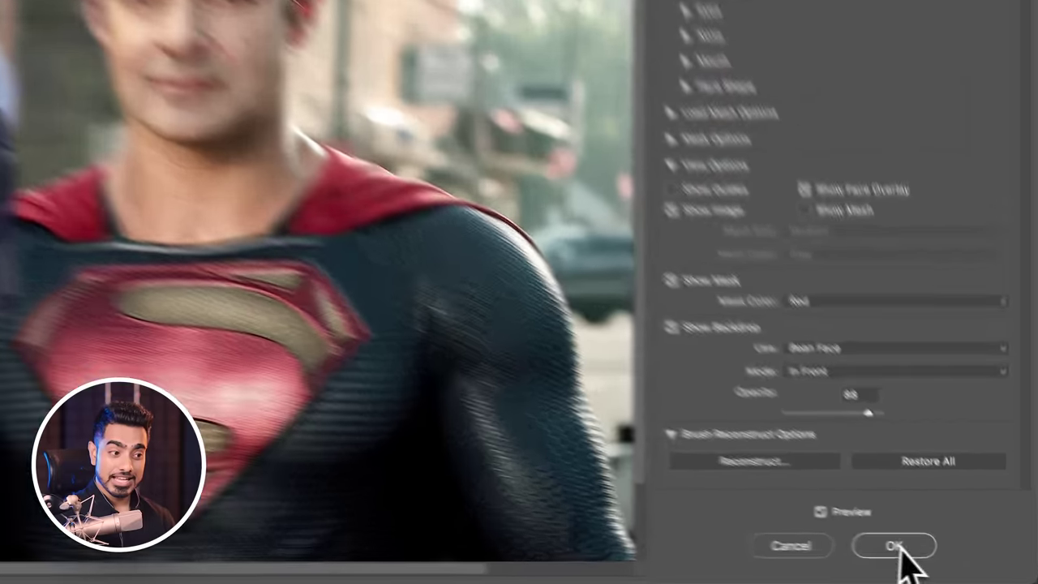
pyautogui.click(938, 557)
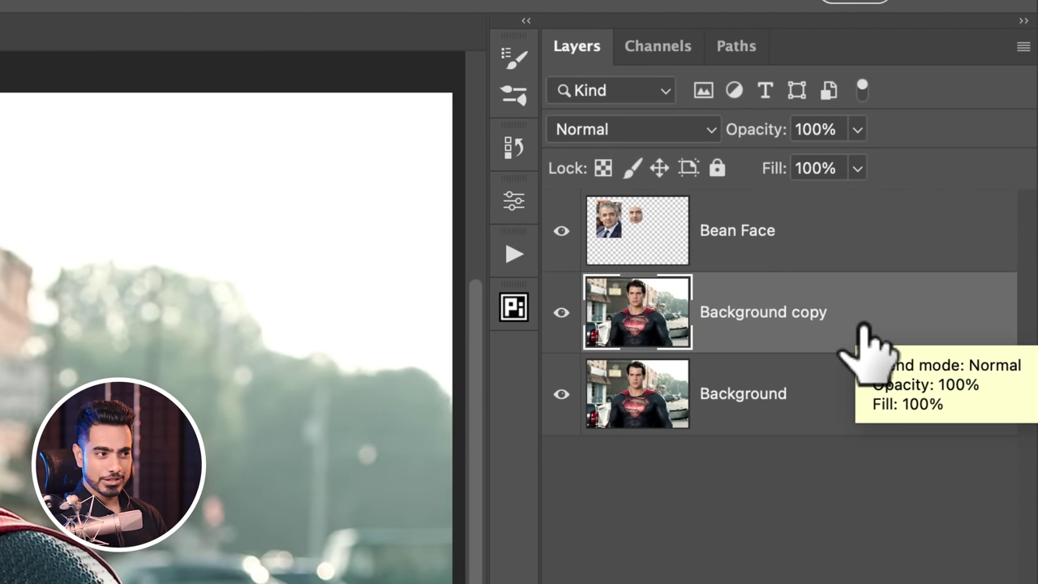
# - Duplicate the liquified Background copy layer and name the duplicate Bean Base
pyautogui.hotkey('ctrl', 'j')
pyautogui.doubleClick(783, 311)
pyautogui.write('Bean Base')
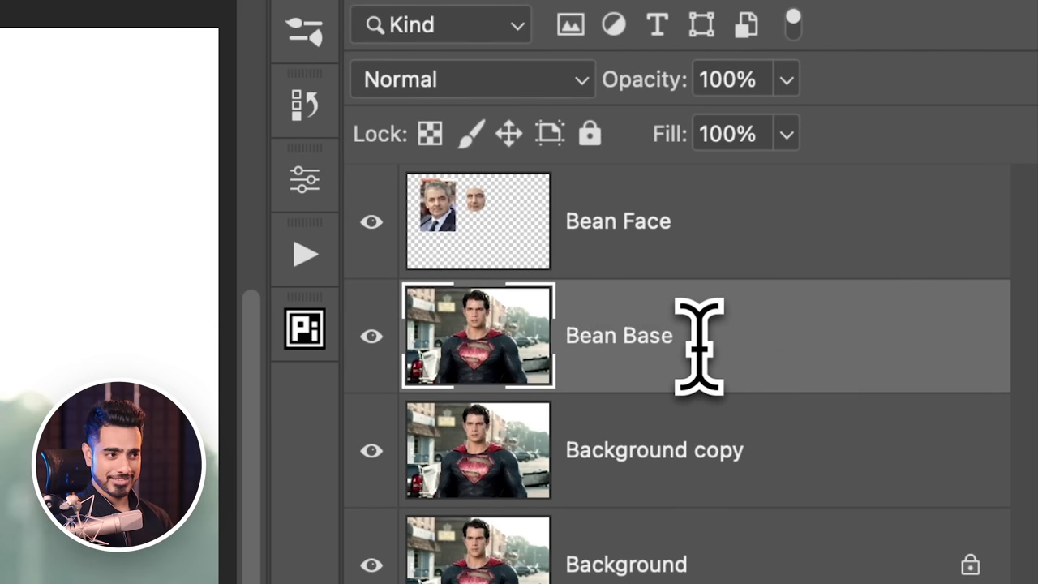
pyautogui.press('Return')
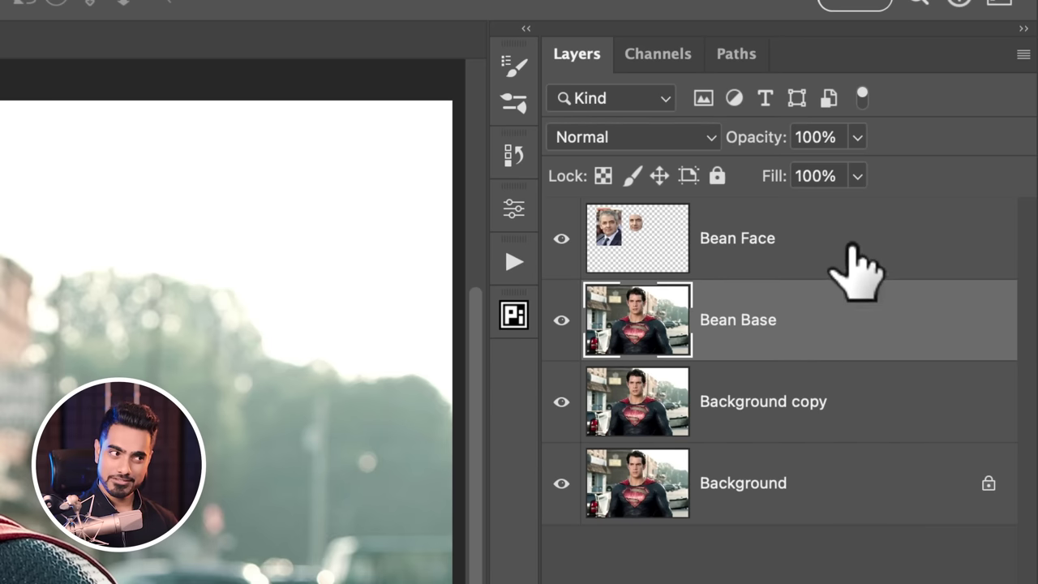
# - Marquee-select the reference portrait beside Superman on the Bean Face layer and delete it
pyautogui.click(851, 263)
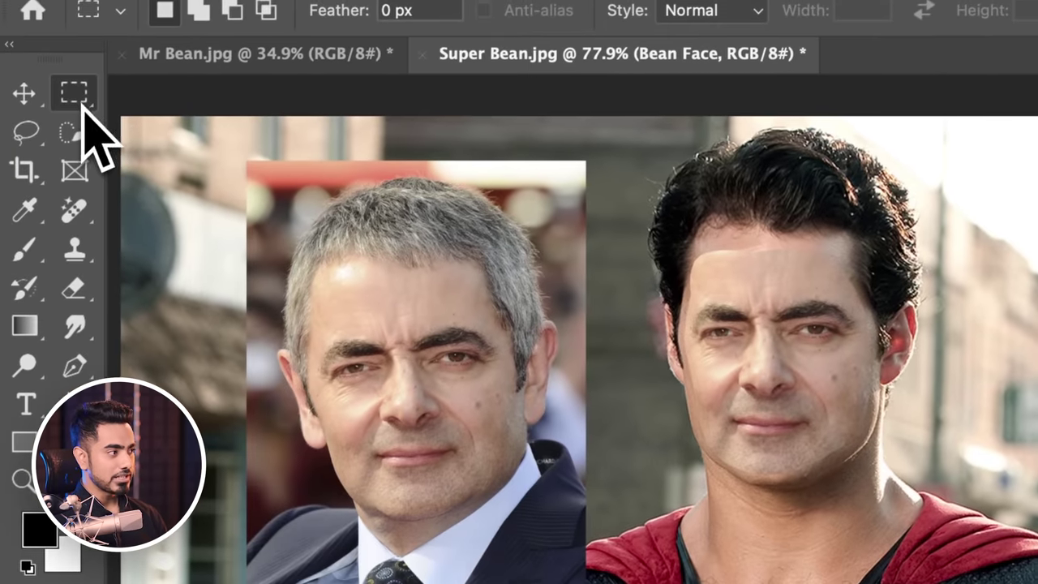
pyautogui.moveTo(220, 135); pyautogui.dragTo(626, 583)
pyautogui.moveTo(512, 402); pyautogui.dragTo(511, 392)
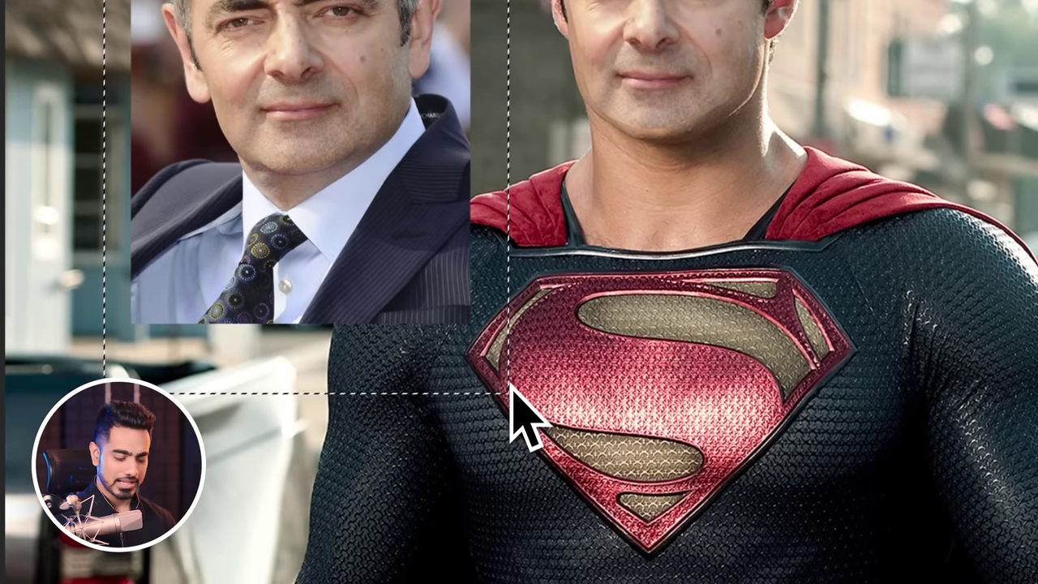
pyautogui.press('Delete')
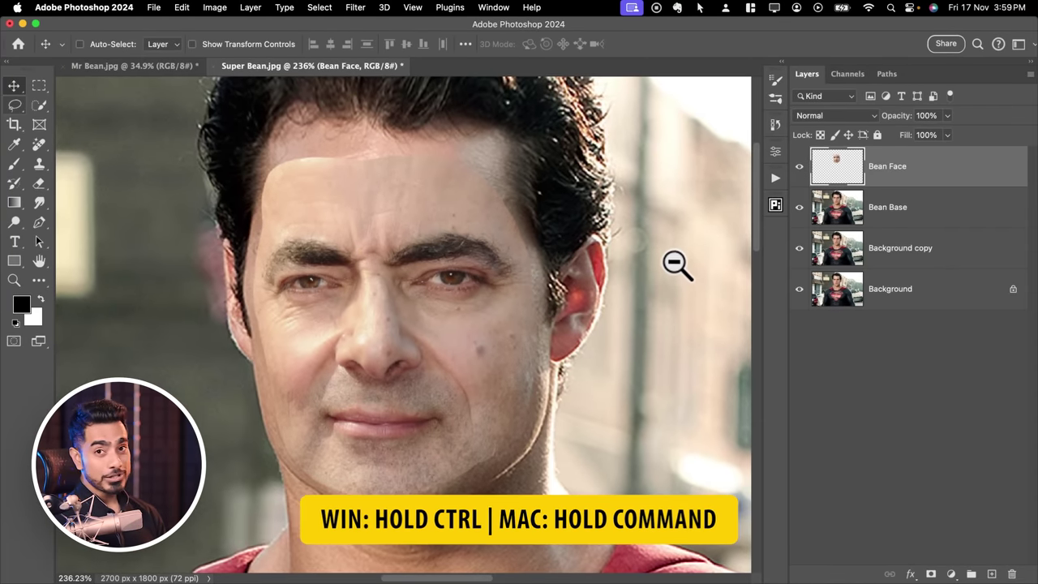
# - Load the Bean Face outline as a selection, contract it by 12 pixels, and clear that area from the Bean Base layer
pyautogui.keyDown('super'); pyautogui.click(844, 173); pyautogui.keyUp('super')
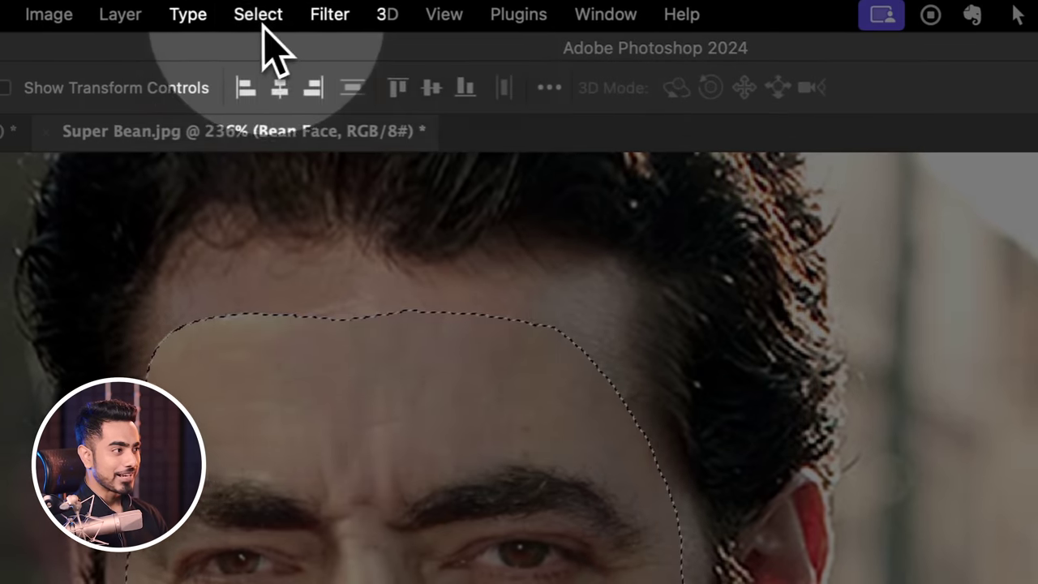
pyautogui.click(268, 14)
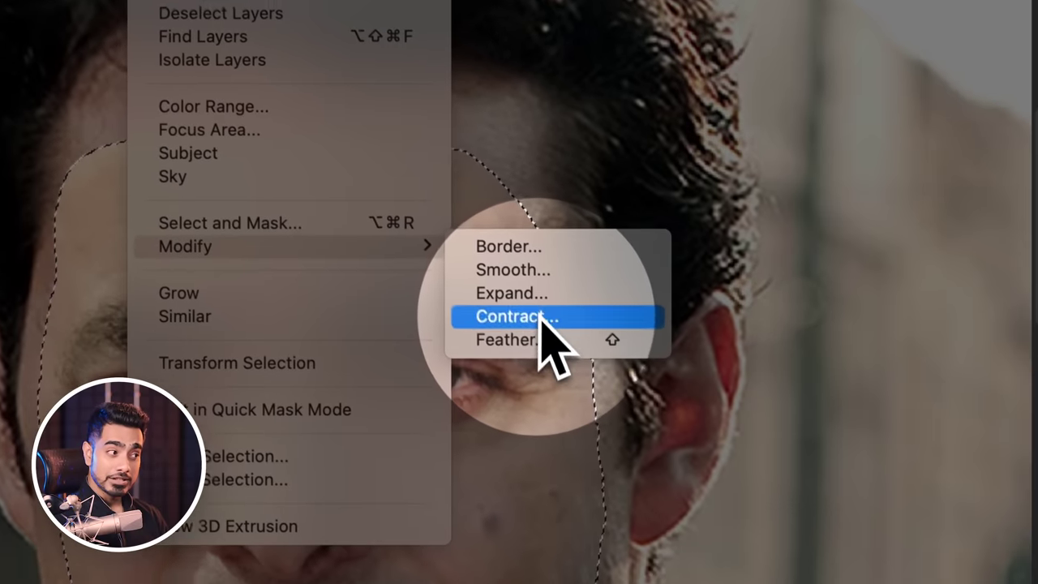
pyautogui.click(616, 492)
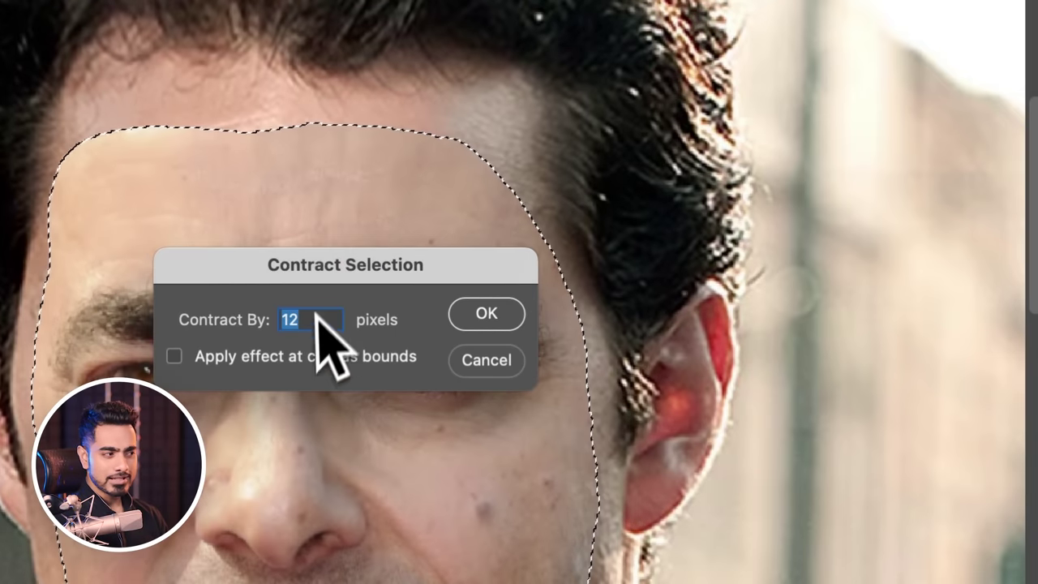
pyautogui.moveTo(316, 269); pyautogui.dragTo(597, 273)
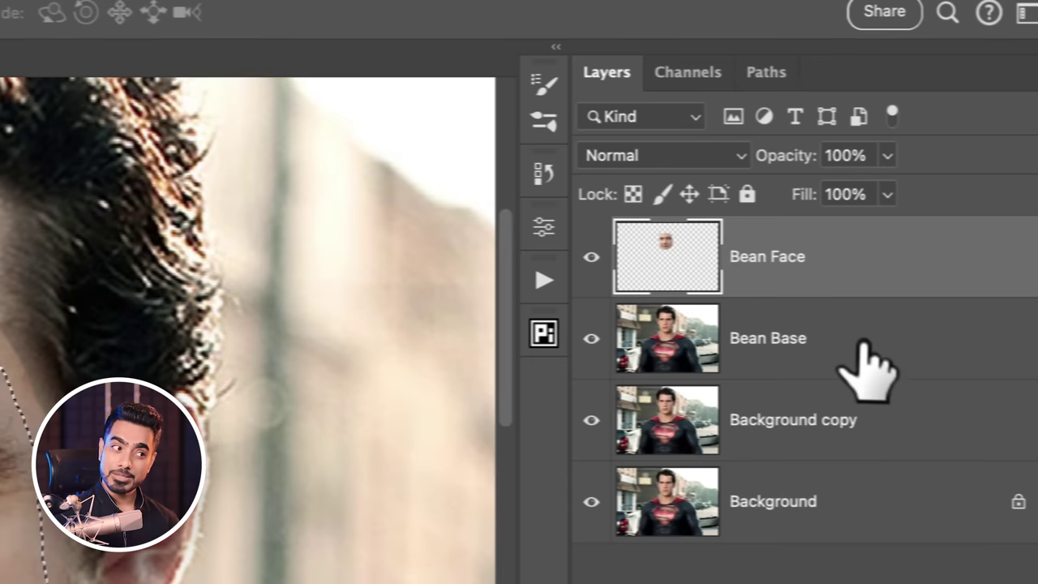
pyautogui.click(847, 348)
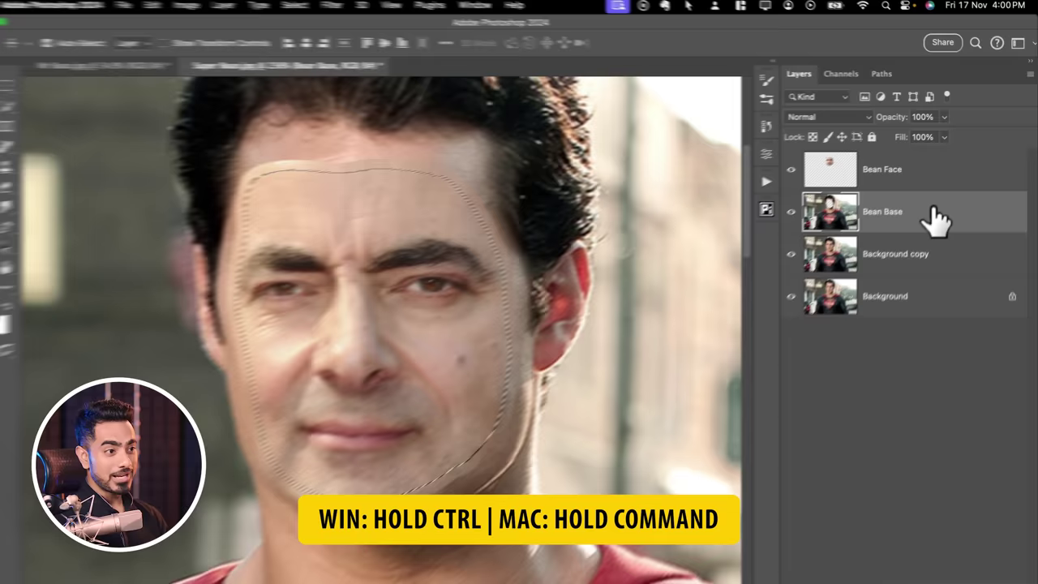
# - Auto-blend the Bean Face and Bean Base layers as Panorama with Seamless Tones and Colors and Content Aware Fill Transparent Areas enabled
pyautogui.keyDown('super'); pyautogui.click(944, 180); pyautogui.keyUp('super')
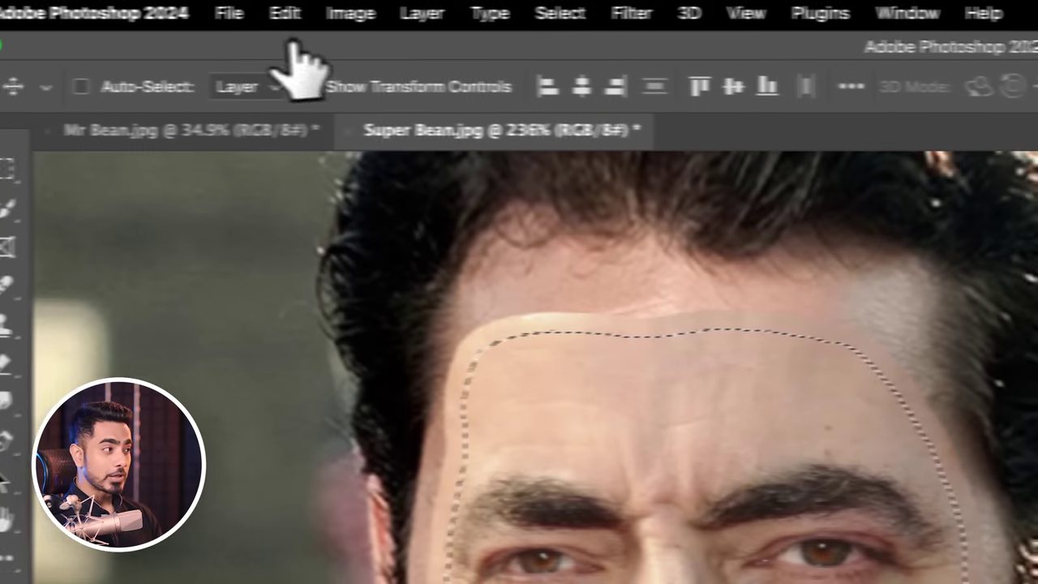
pyautogui.click(285, 12)
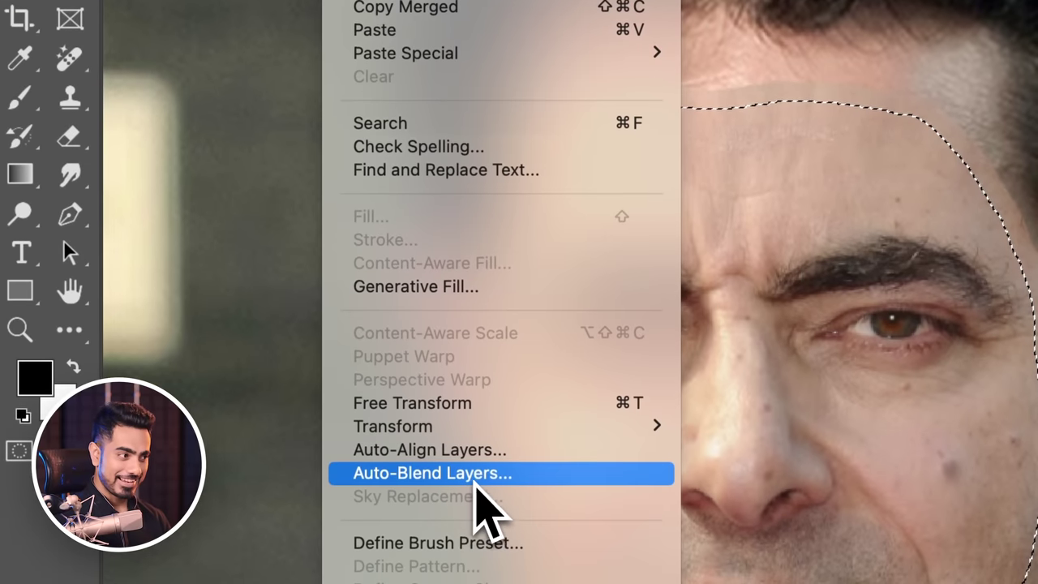
pyautogui.click(474, 477)
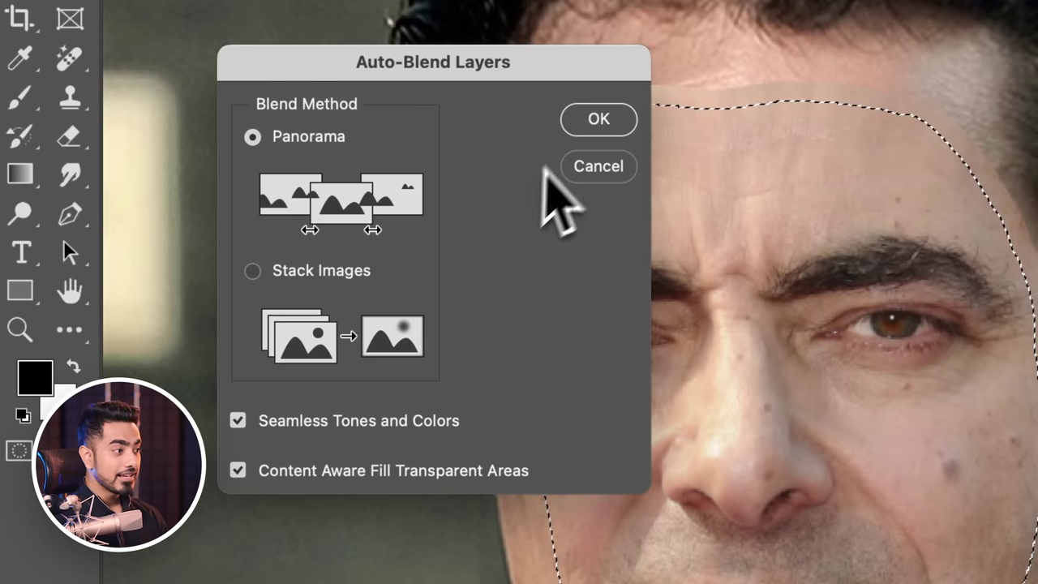
pyautogui.click(591, 128)
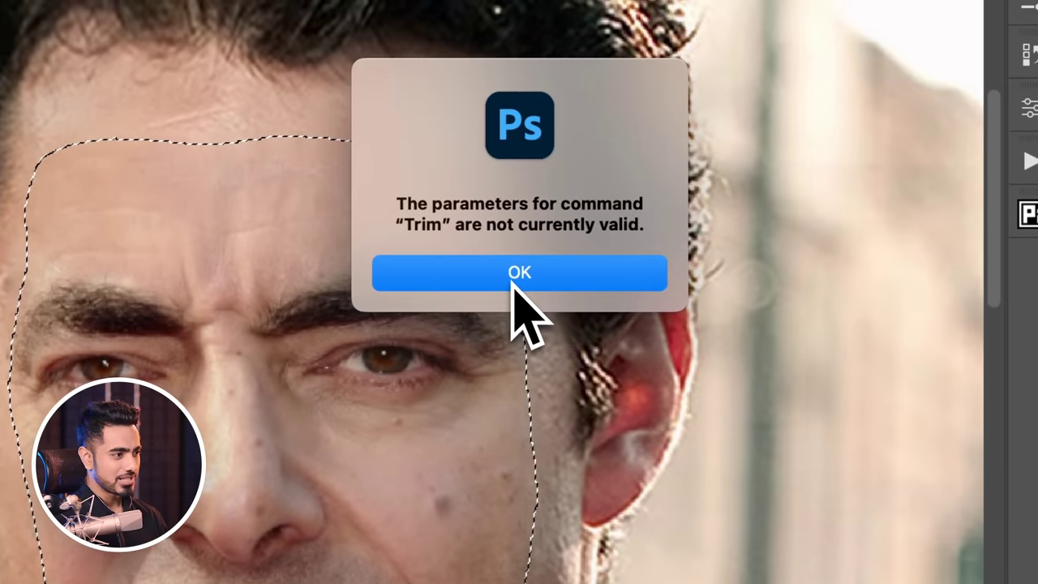
pyautogui.click(519, 282)
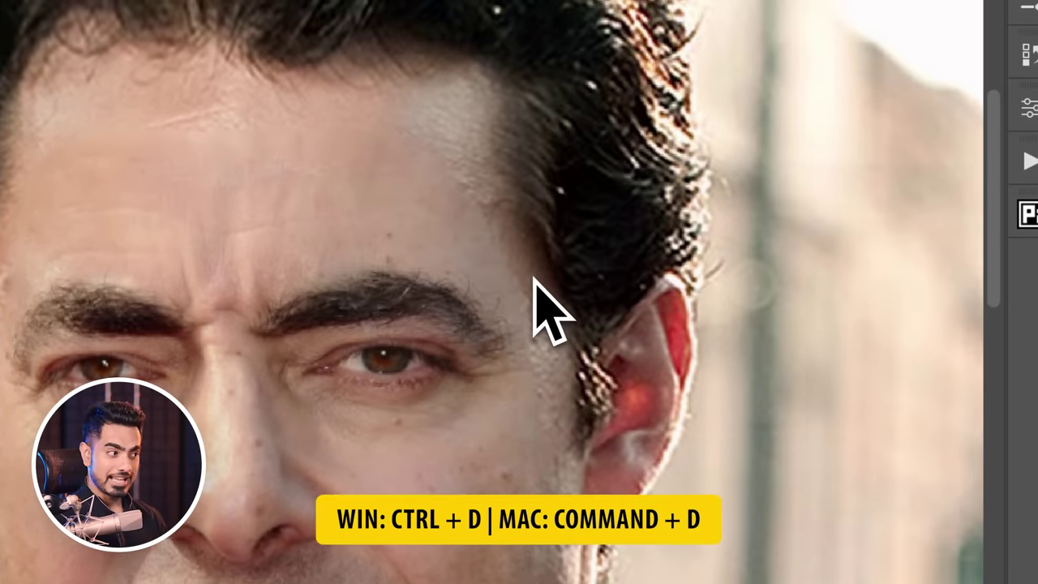
pyautogui.moveTo(528, 275); pyautogui.dragTo(460, 291)
pyautogui.moveTo(687, 327); pyautogui.dragTo(630, 294)
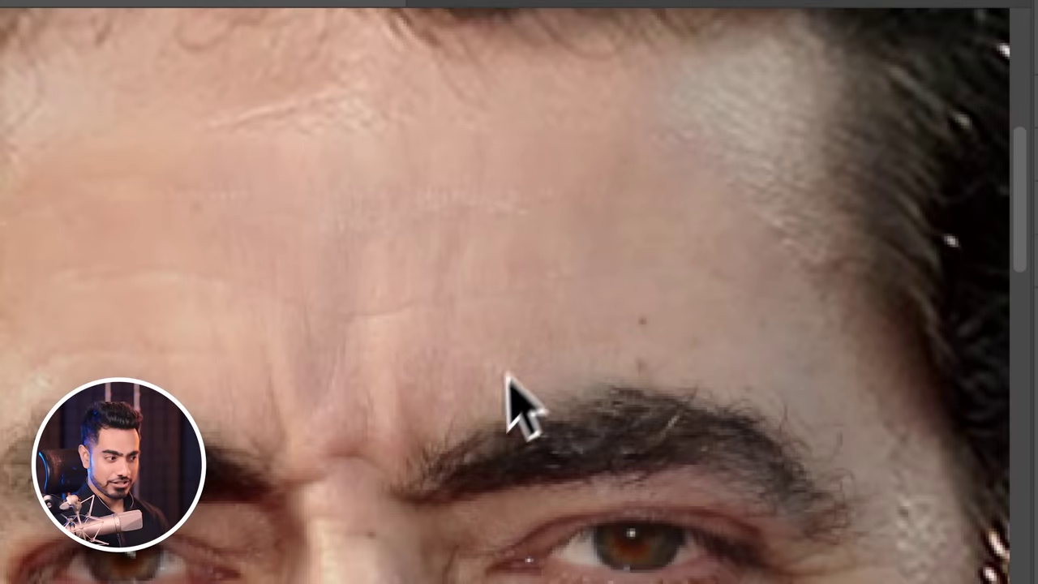
pyautogui.moveTo(437, 450); pyautogui.dragTo(432, 345)
pyautogui.moveTo(369, 442); pyautogui.dragTo(326, 383)
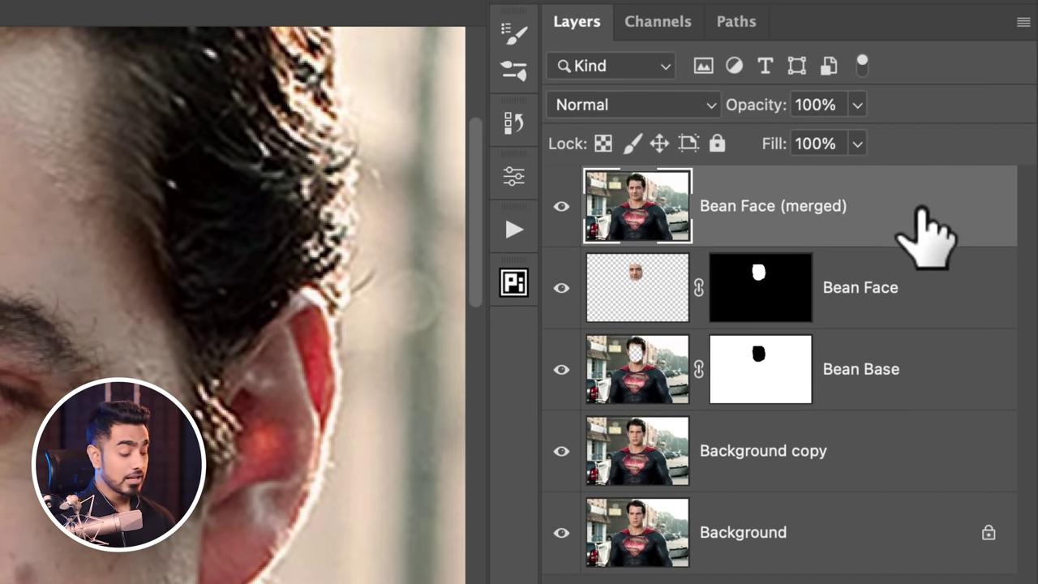
# - Group the Bean Face (merged), Bean Face and Bean Base layers and name the group New Face
pyautogui.keyDown('shift'); pyautogui.click(941, 380); pyautogui.keyUp('shift')
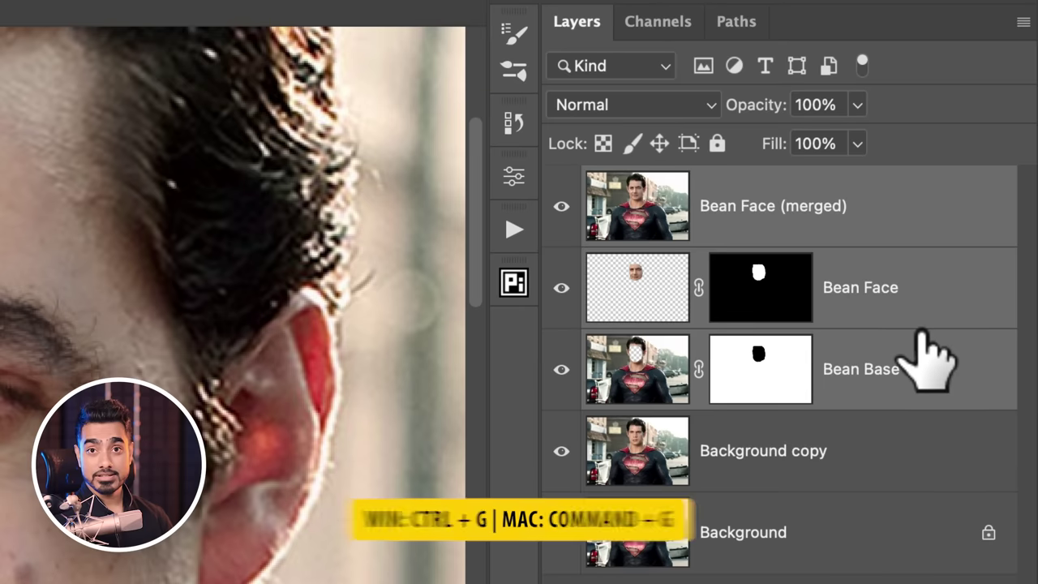
pyautogui.hotkey('ctrl', 'g')
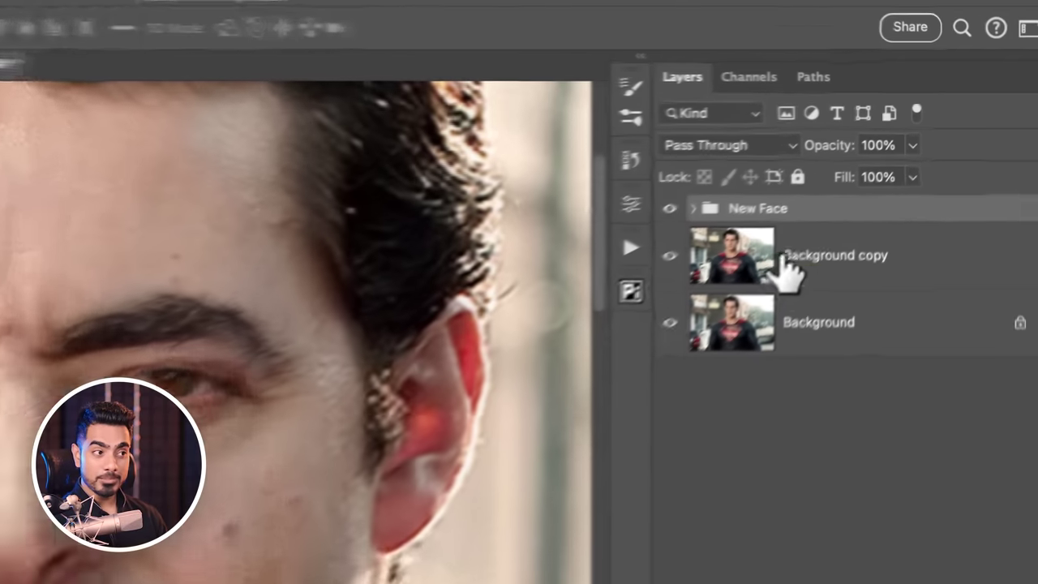
# - Toggle the New Face group's visibility to compare the blended face with the Background copy beneath it
pyautogui.click(866, 185)
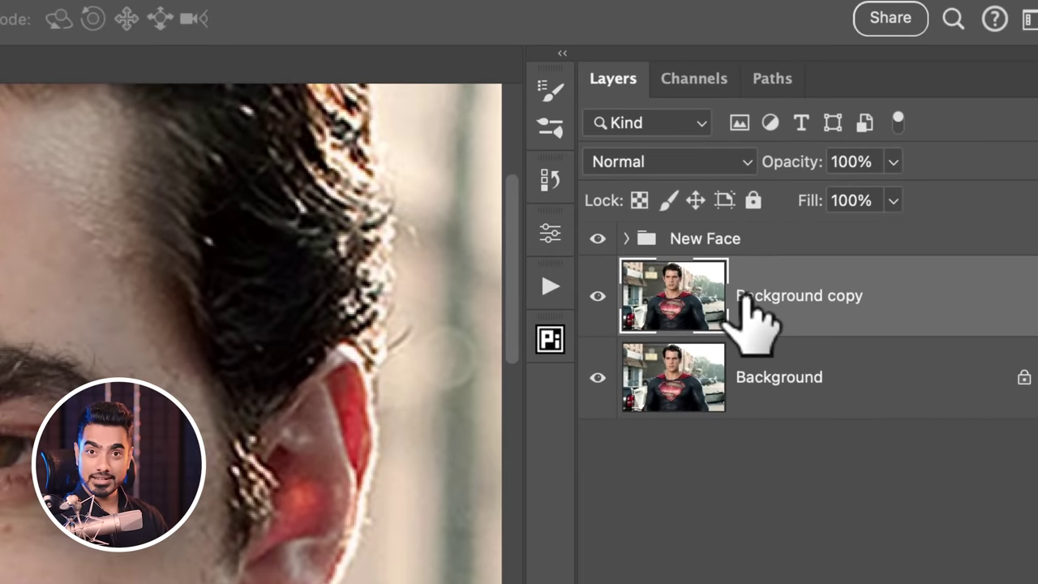
pyautogui.click(598, 241)
pyautogui.moveTo(270, 343); pyautogui.dragTo(93, 380)
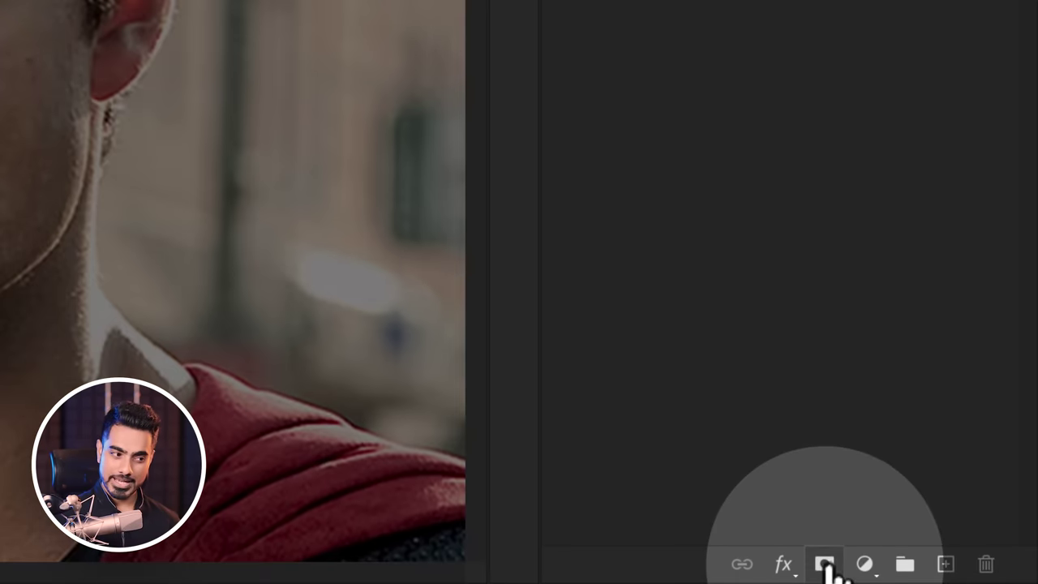
# - Add a layer mask to the New Face group and set the Brush flow to 5%
pyautogui.click(824, 563)
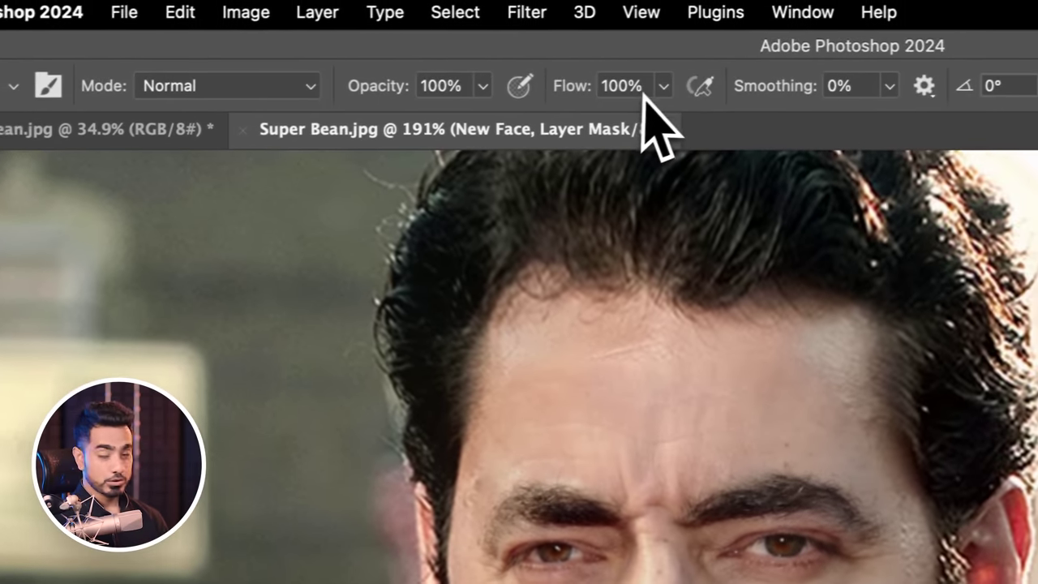
pyautogui.click(798, 58)
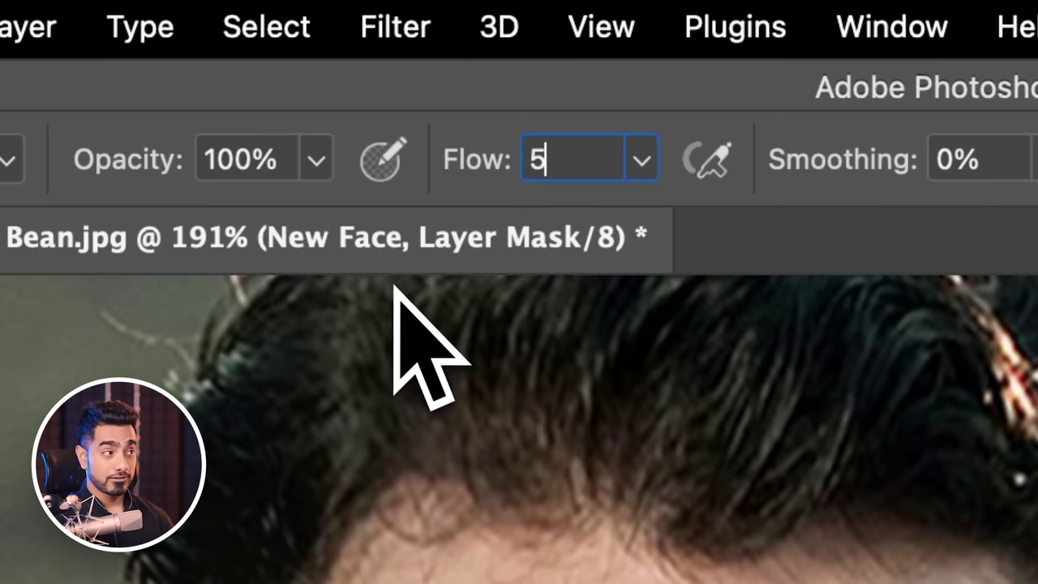
pyautogui.press('Return')
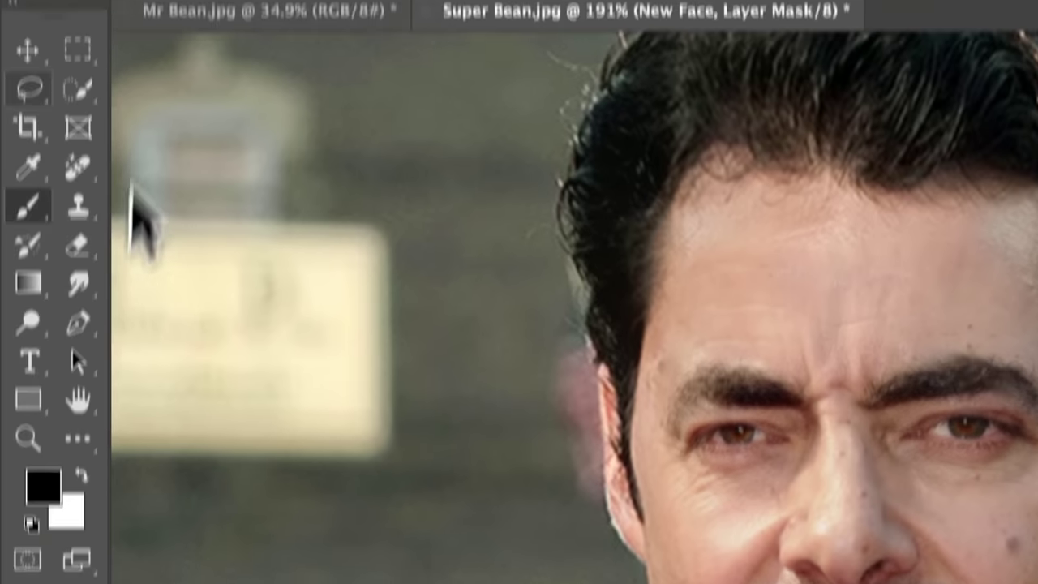
# - Paint black on the New Face mask along the sunlit jawline to restore the underlying edge, and check the temple area
pyautogui.click(191, 77)
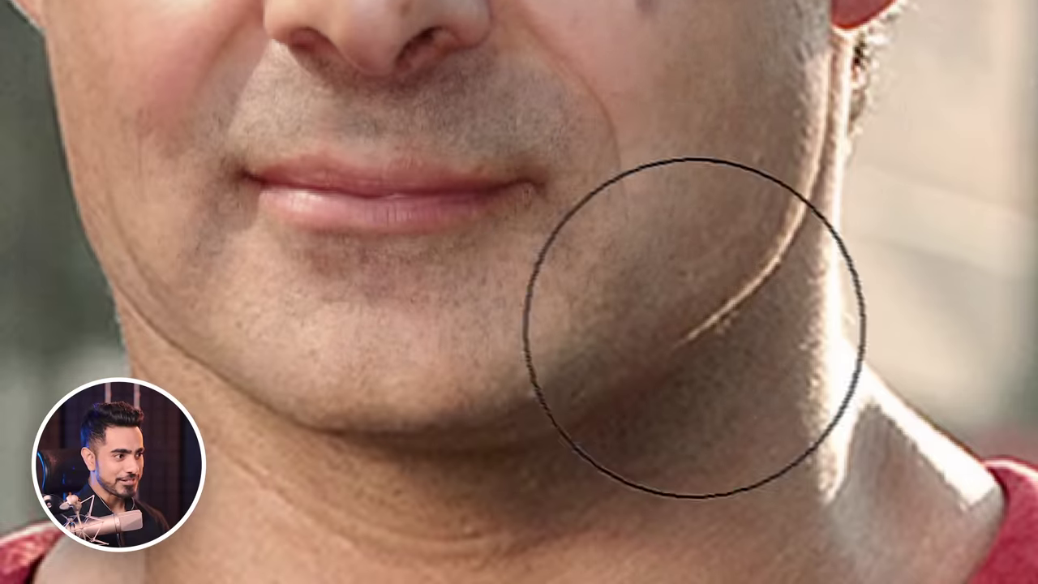
pyautogui.press('z')
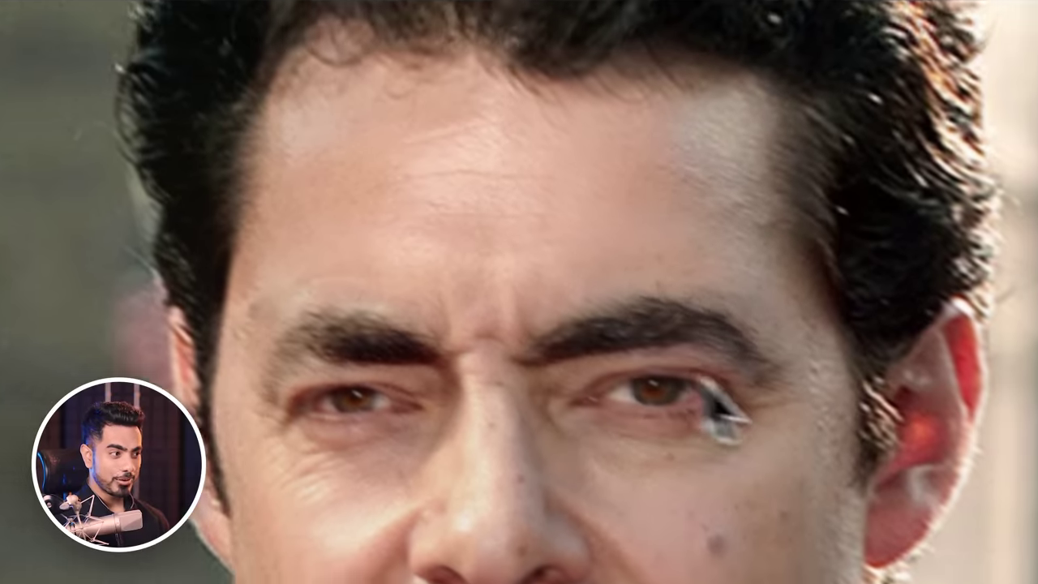
pyautogui.scroll(4, 886, 371)
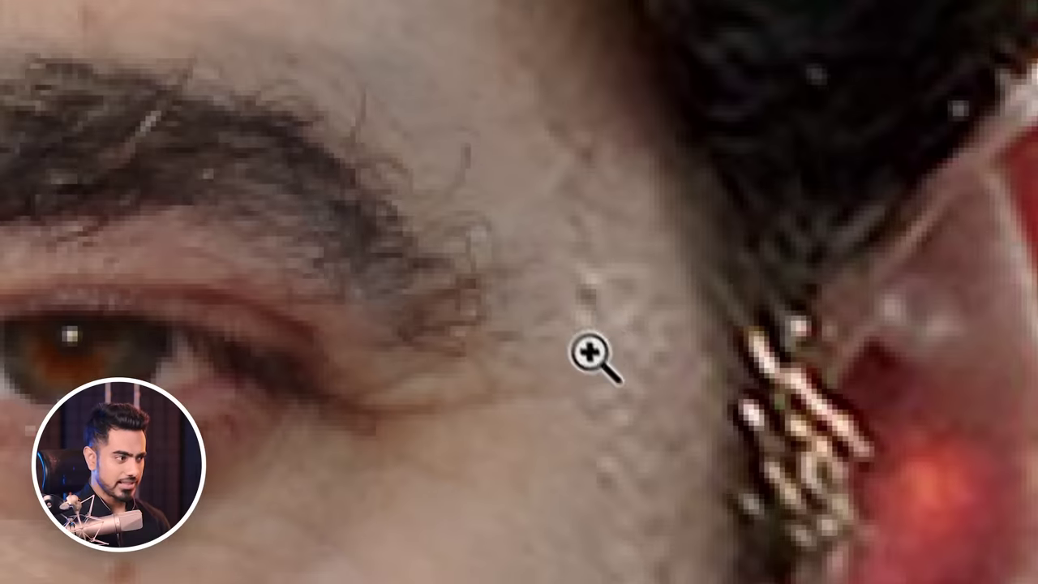
pyautogui.moveTo(590, 353); pyautogui.dragTo(335, 319)
pyautogui.click(357, 280)
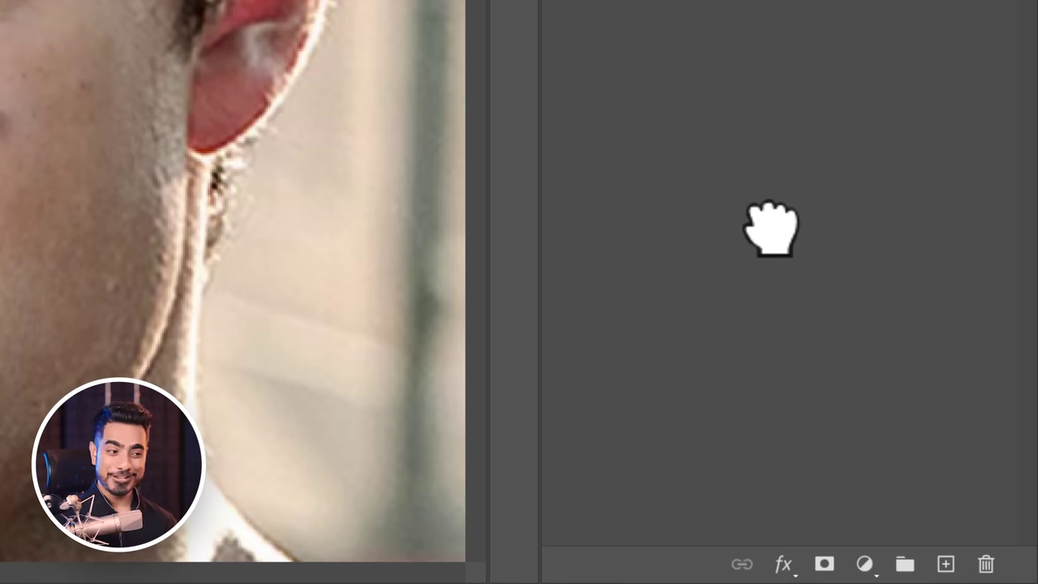
# - Add a new layer and, with the Remove tool sampling all layers, clean up the patchy skin at the temple beside the sunlit ear
pyautogui.click(947, 565)
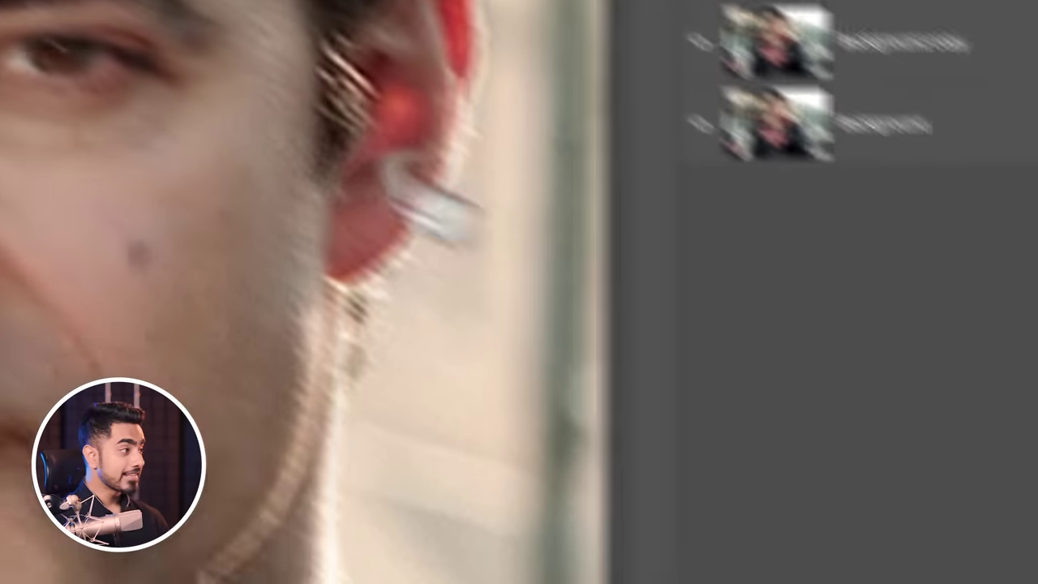
pyautogui.click(65, 290)
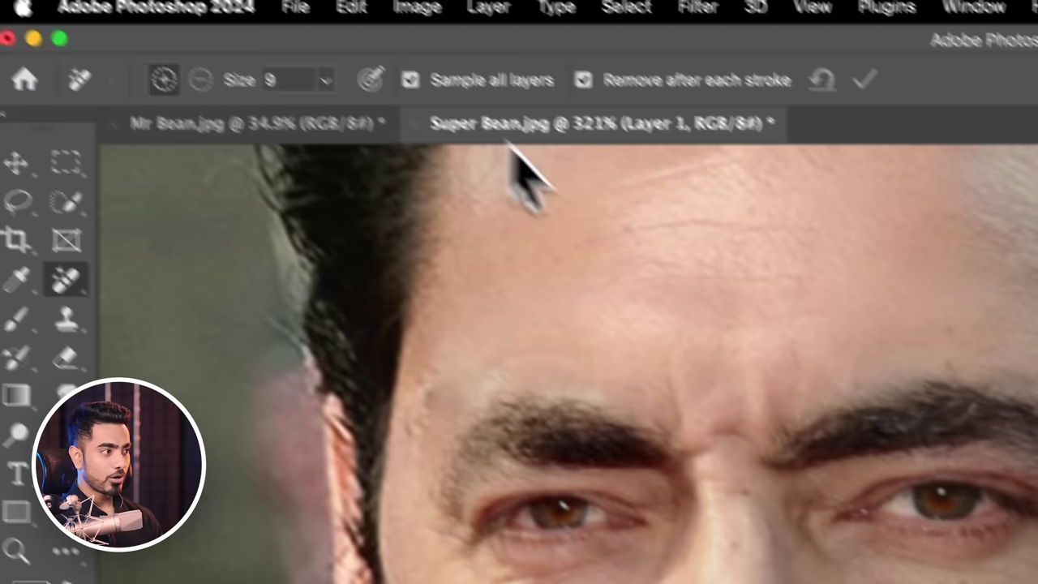
pyautogui.moveTo(691, 318); pyautogui.dragTo(691, 421)
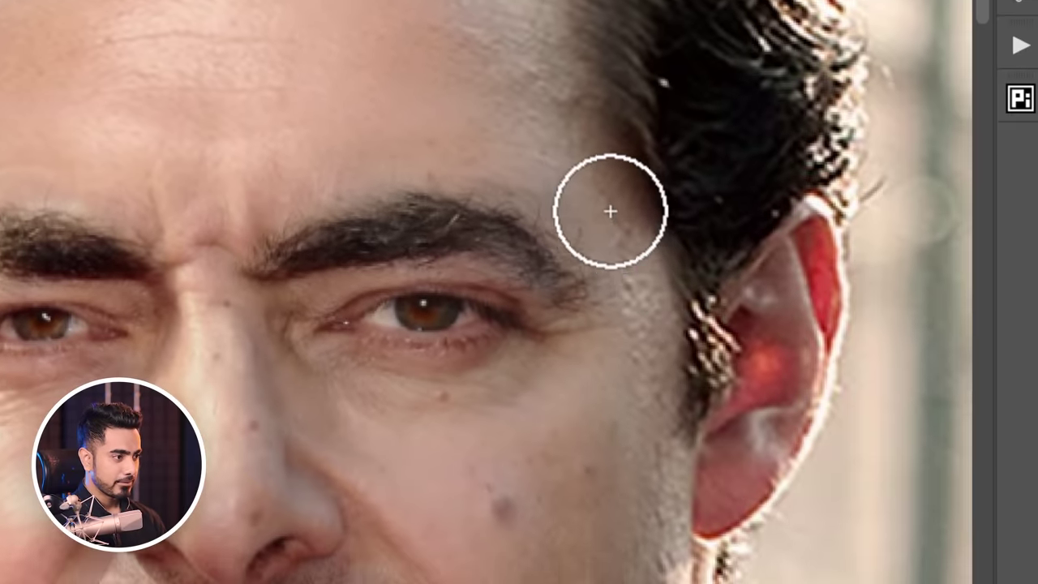
pyautogui.moveTo(981, 402); pyautogui.dragTo(989, 474)
pyautogui.moveTo(612, 273); pyautogui.dragTo(618, 312)
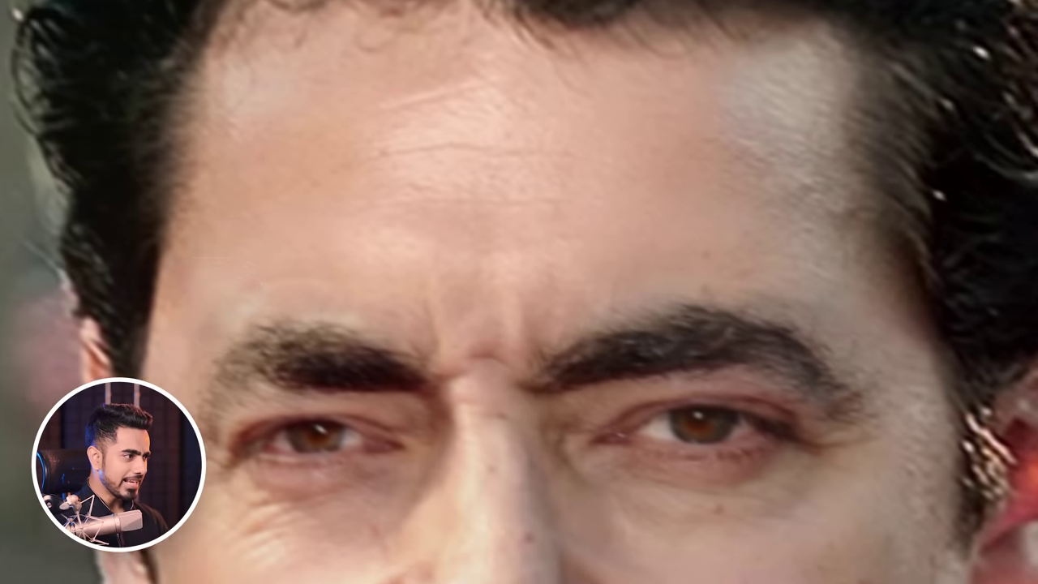
# - Retouch the remaining flaws around the eyebrows with a smaller Remove tool brush and check the whole face
pyautogui.press('[')
pyautogui.press('[')
pyautogui.click(341, 336)
pyautogui.press(']')
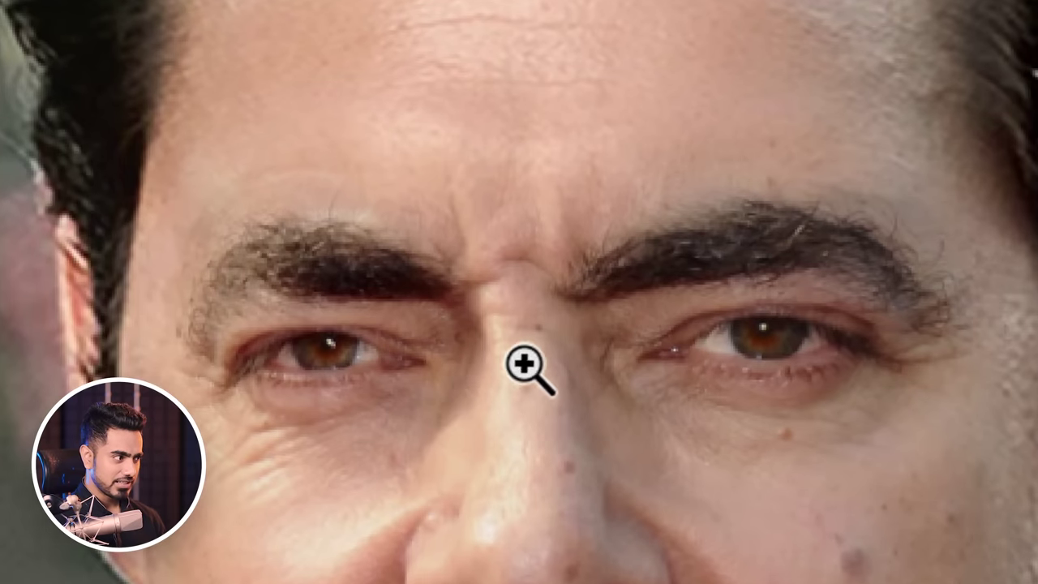
pyautogui.moveTo(523, 363); pyautogui.dragTo(478, 365)
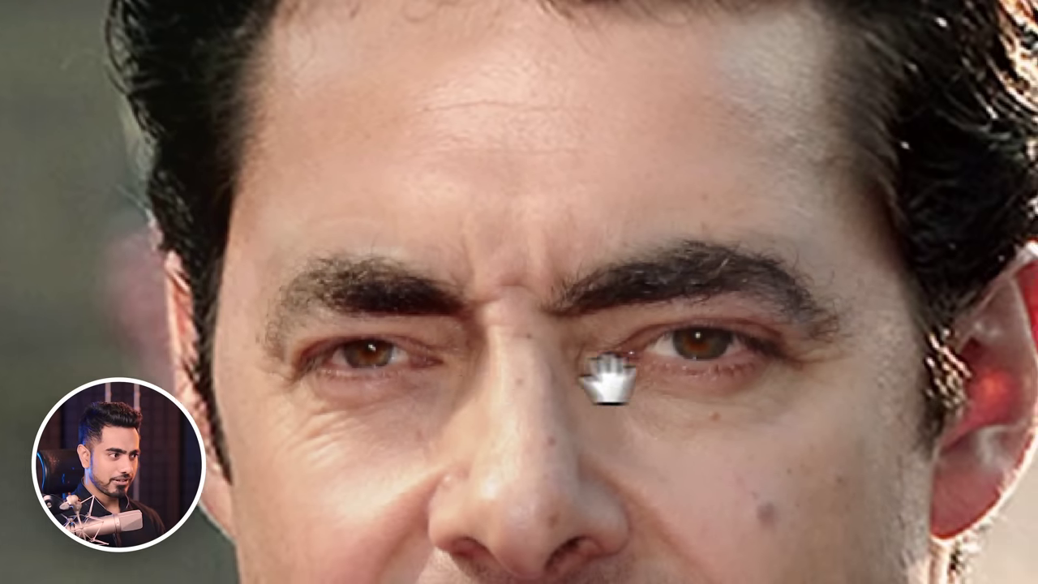
pyautogui.moveTo(579, 378); pyautogui.dragTo(185, 327)
pyautogui.moveTo(608, 316); pyautogui.dragTo(582, 278)
pyautogui.moveTo(332, 253); pyautogui.dragTo(445, 324)
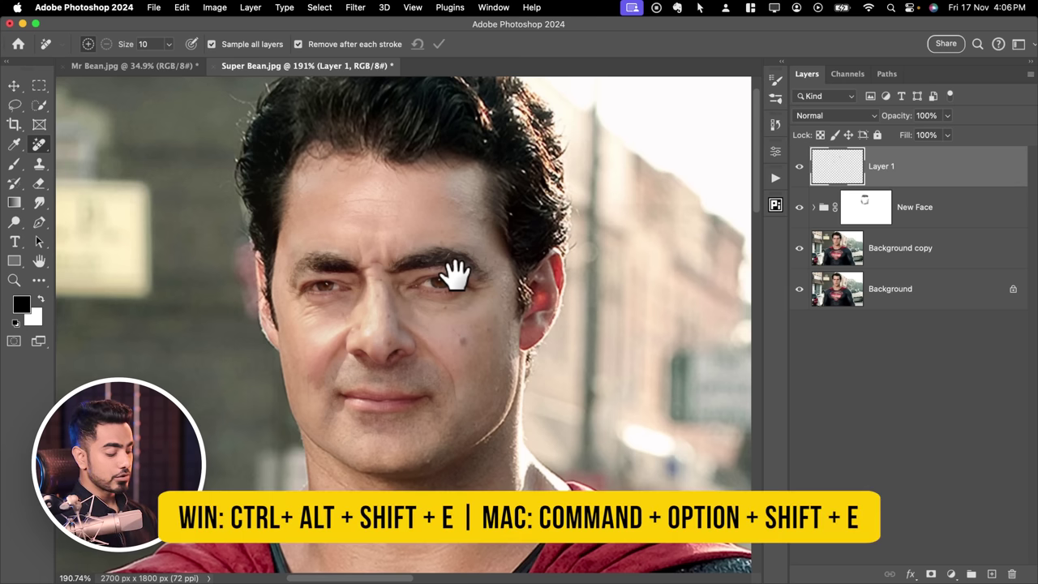
# - Stamp all visible layers into a new merged layer on top and convert it for Smart Filters
pyautogui.press('super+alt+shift+e')
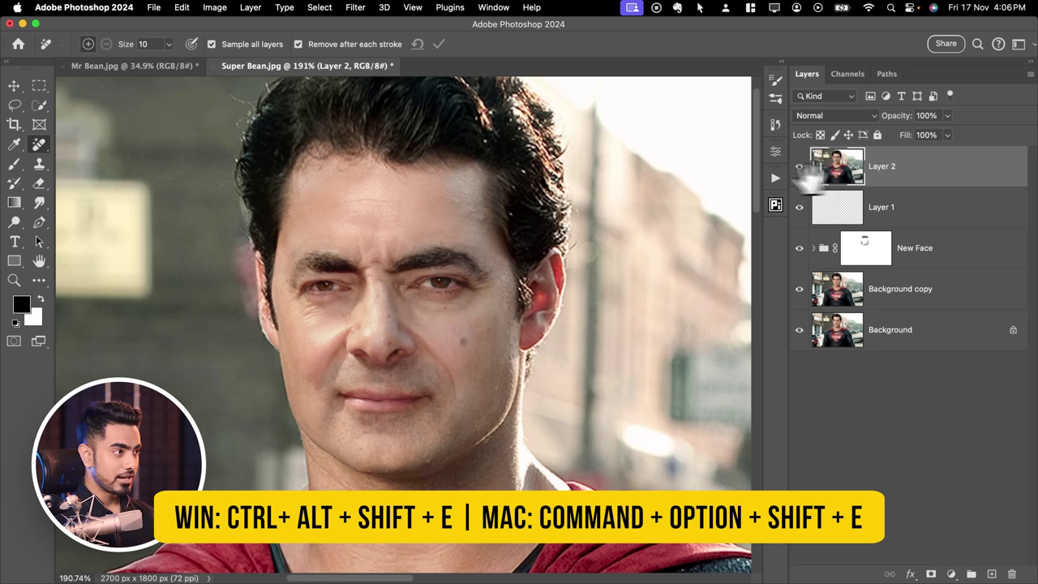
pyautogui.click(355, 7)
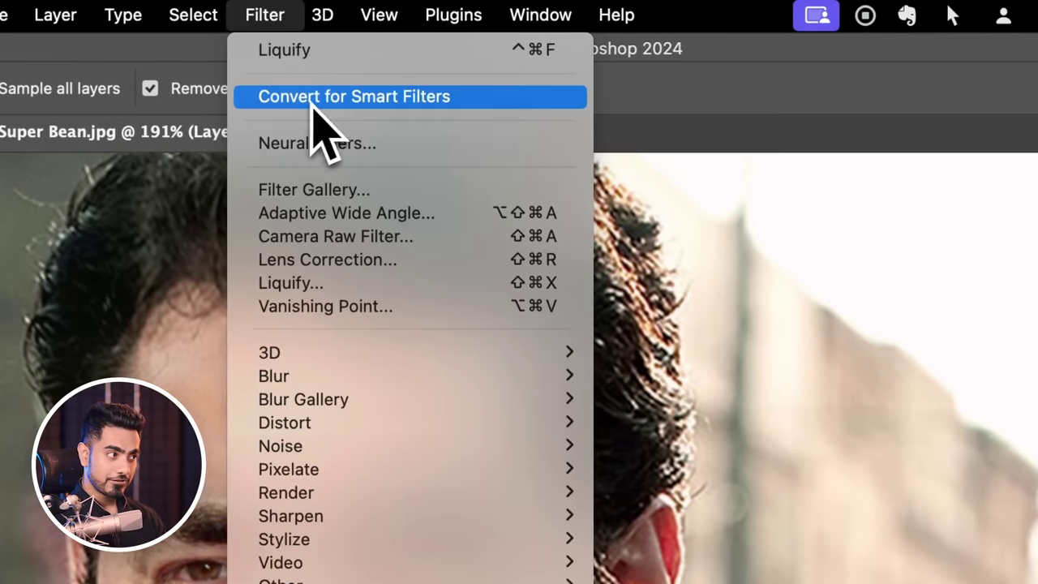
pyautogui.click(315, 114)
pyautogui.click(702, 472)
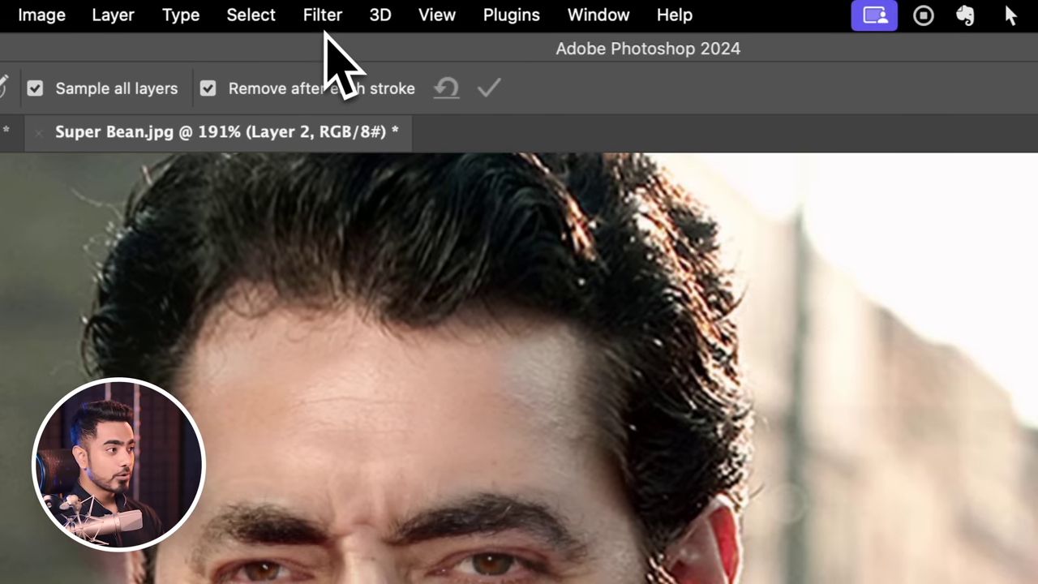
# - Apply the Camera Raw Filter to the merged layer with Grain 18, Size 51 and Roughness 55
pyautogui.click(270, 14)
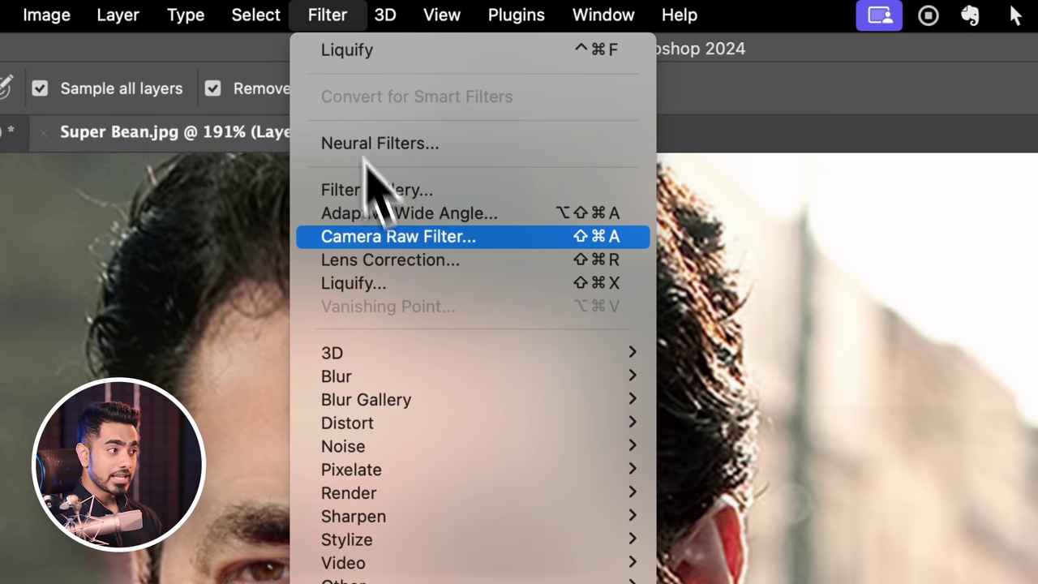
pyautogui.click(396, 244)
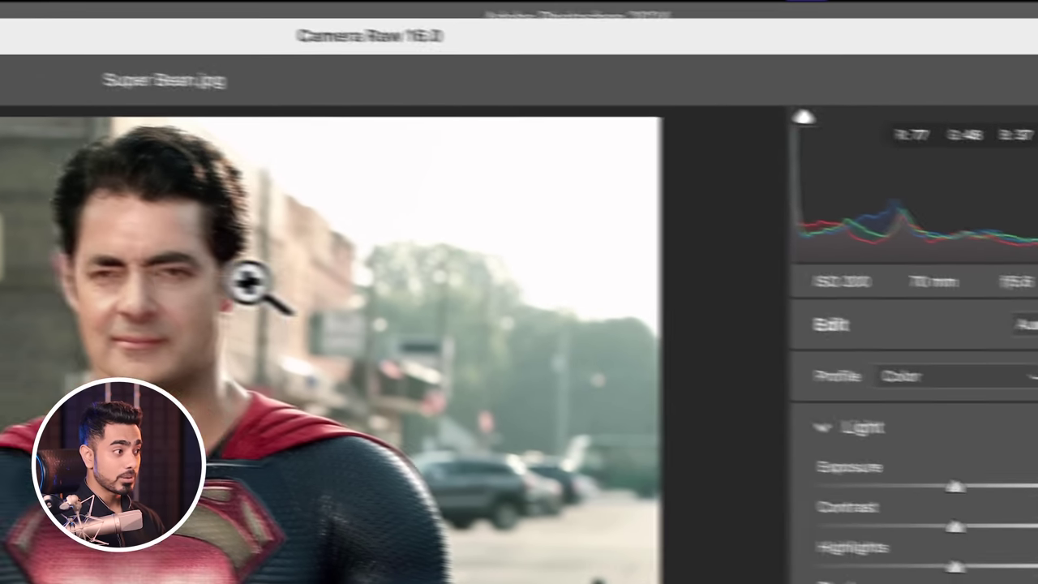
pyautogui.moveTo(236, 289); pyautogui.dragTo(417, 259)
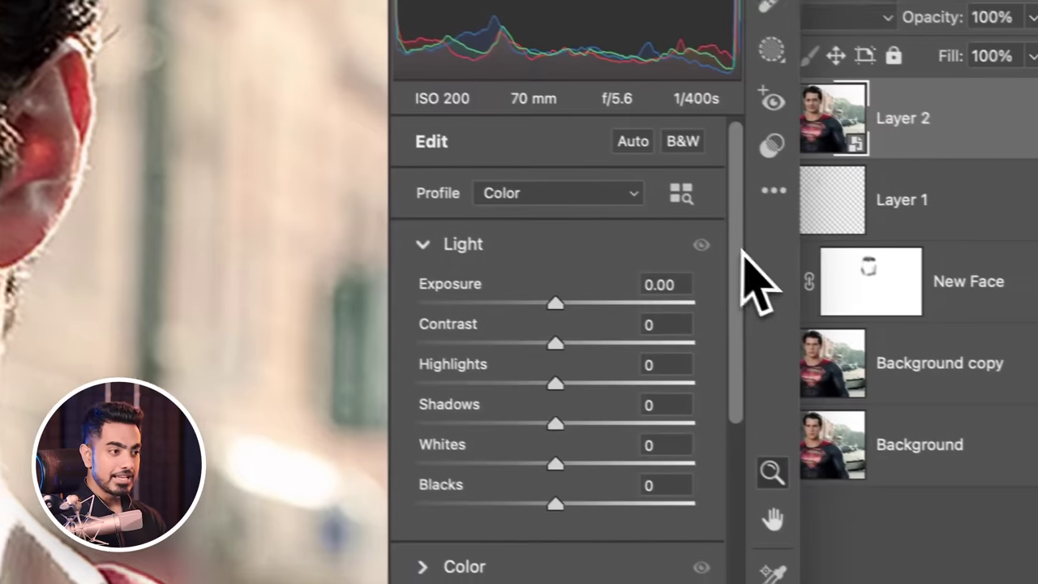
pyautogui.moveTo(741, 251); pyautogui.dragTo(708, 293)
pyautogui.scroll(-5, 713, 312)
pyautogui.click(405, 335)
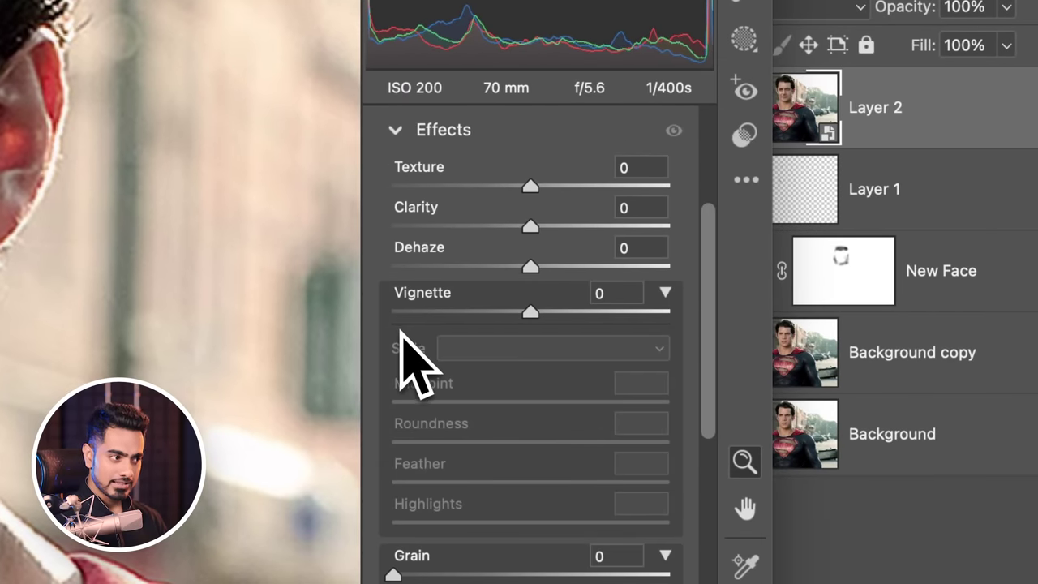
pyautogui.scroll(-4, 697, 440)
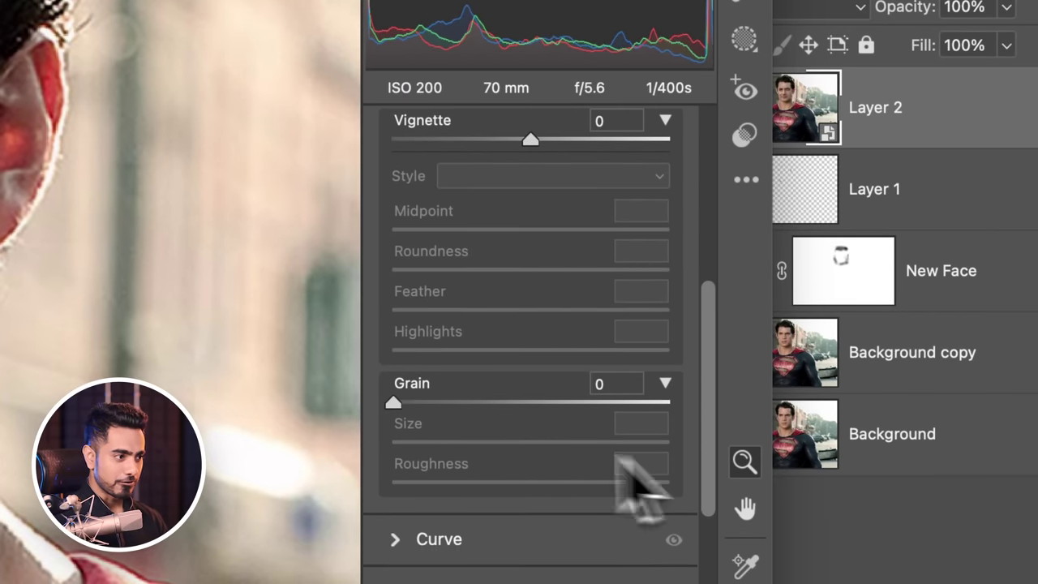
pyautogui.moveTo(393, 403); pyautogui.dragTo(462, 403)
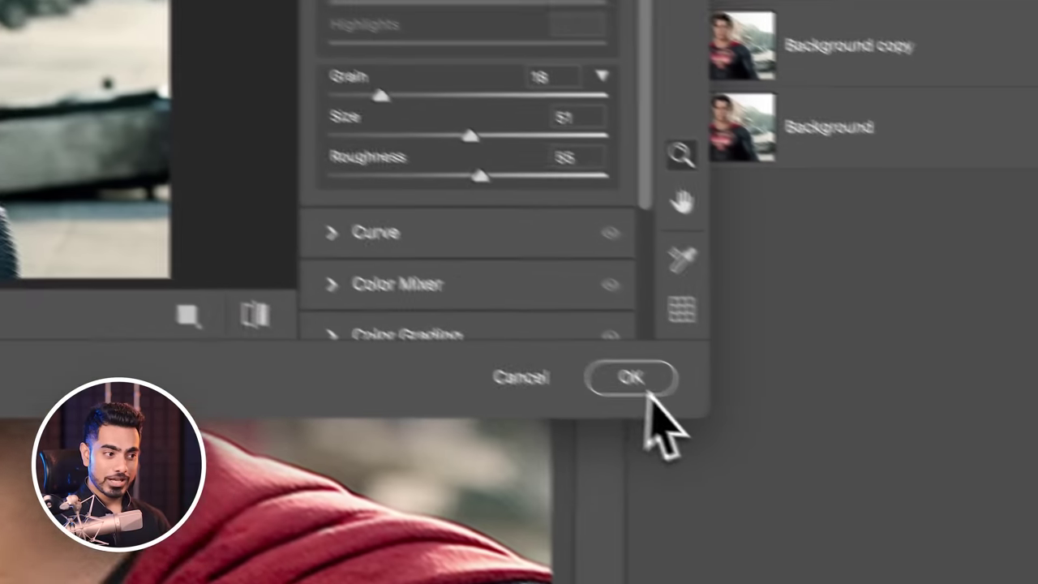
pyautogui.click(568, 342)
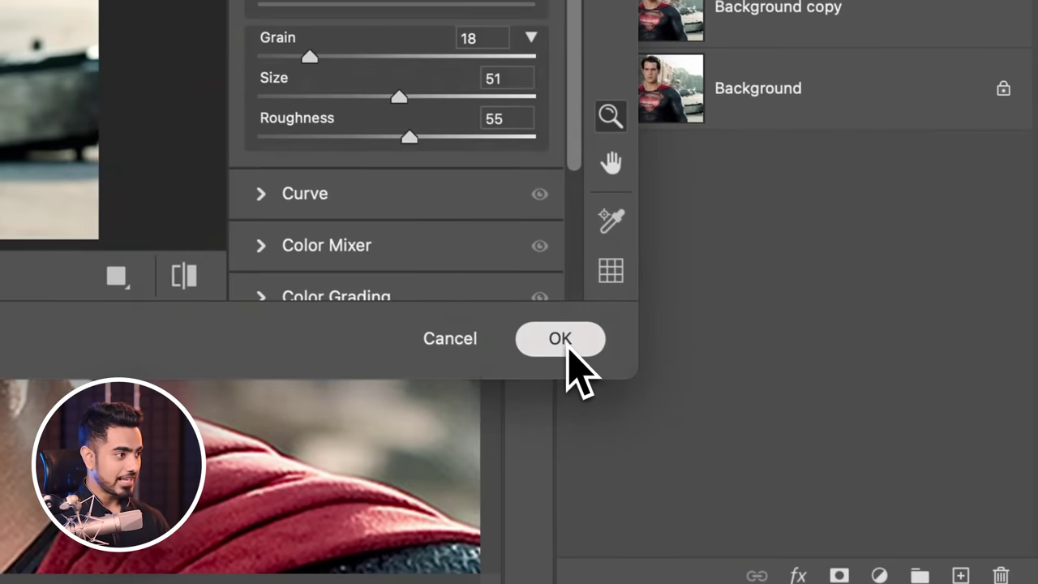